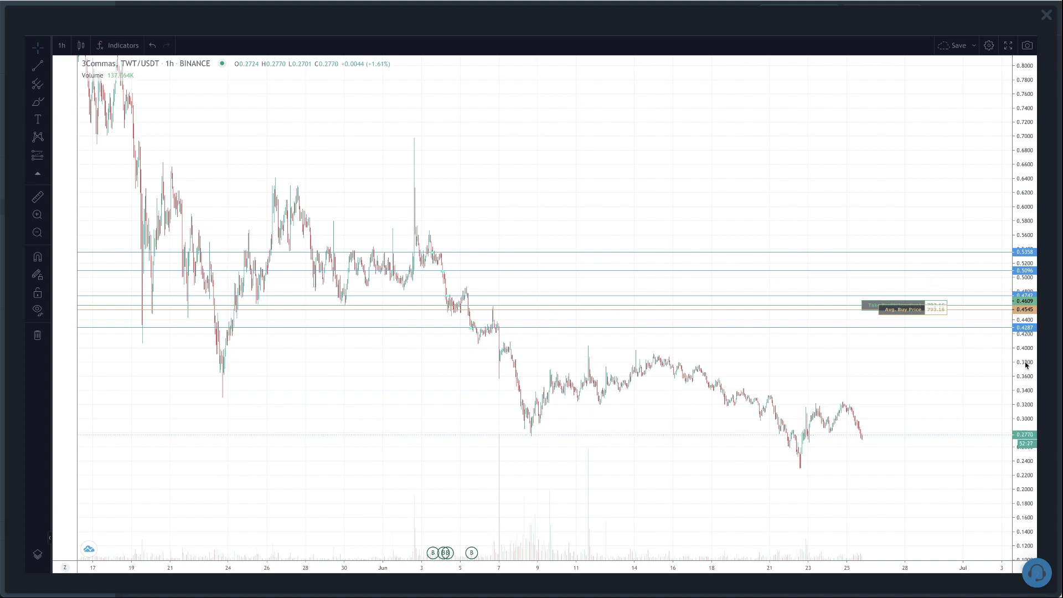
- Examine the TWT/USDT price history around the early-June deal opening on the 3Commas chart and the TradingView chart
drag(1032, 356, 1032, 310)
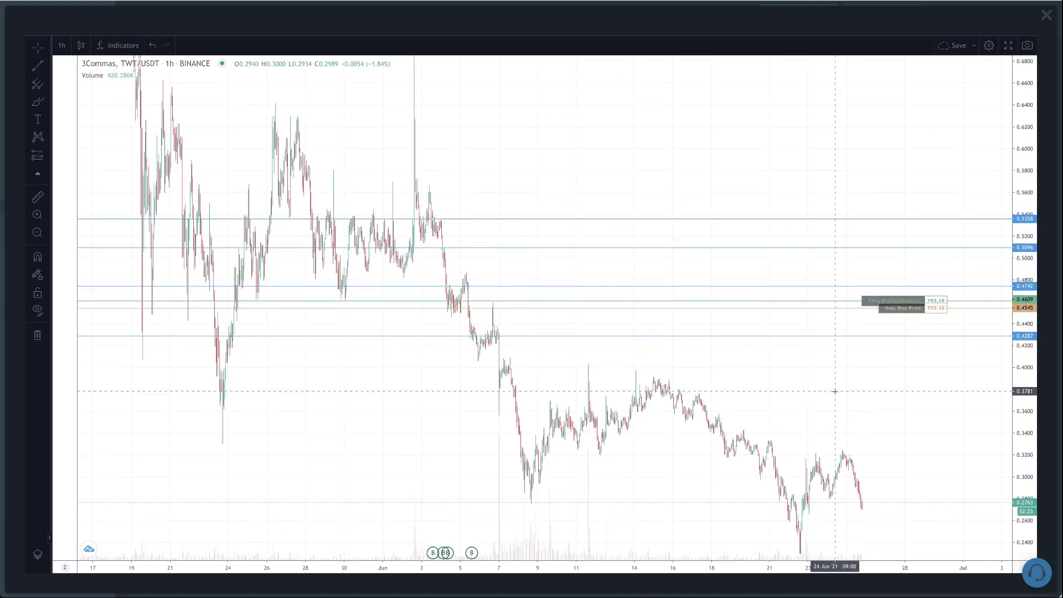
drag(833, 386, 815, 369)
double_click(1024, 216)
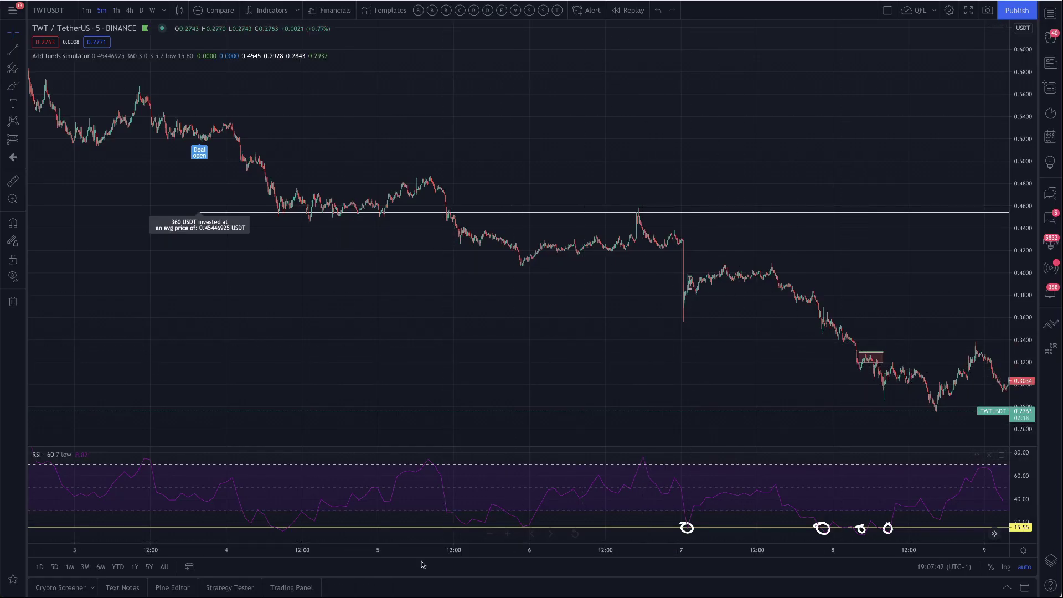
scroll(476, 549, down, 2)
drag(669, 385, 574, 375)
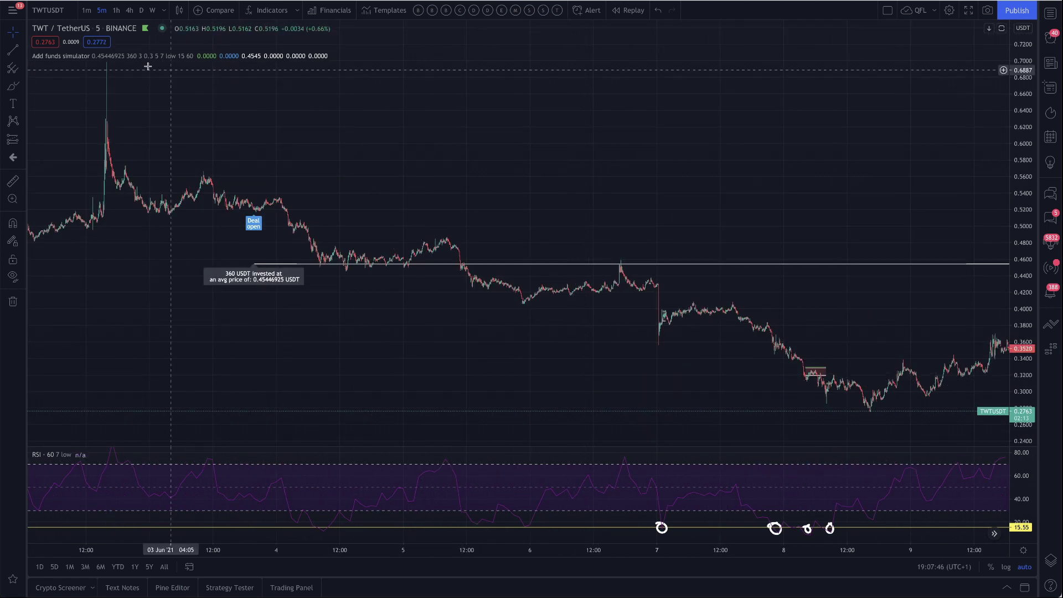
mouse_move(40, 61)
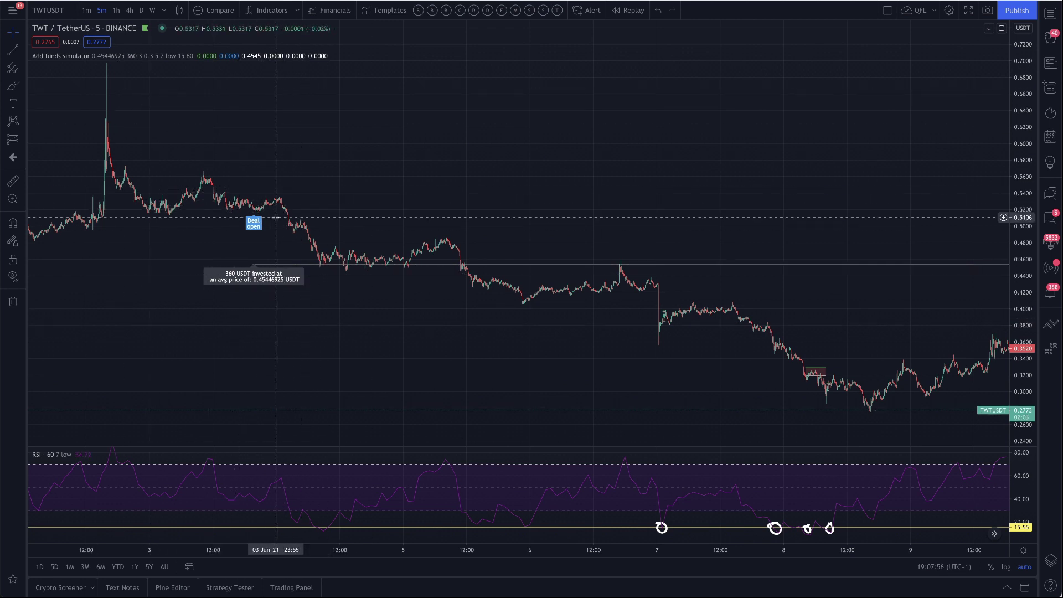
scroll(472, 396, right, 3)
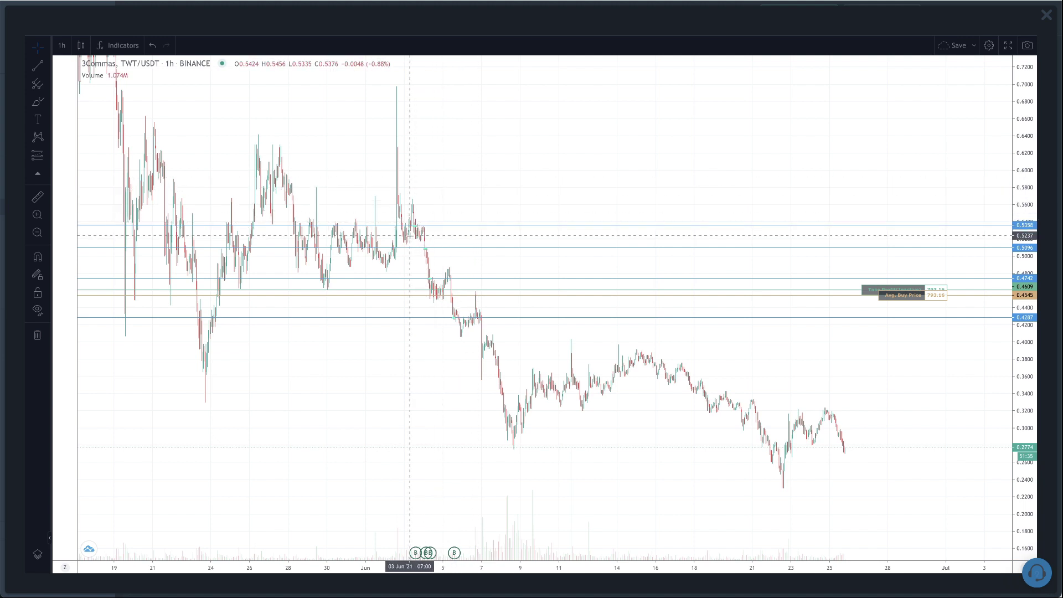
- On the 3Commas chart, brush a line above the early-June price, a downstroke, and circles at the 0.5358, 0.5096, 0.4742 and 0.4287 levels
click(417, 225)
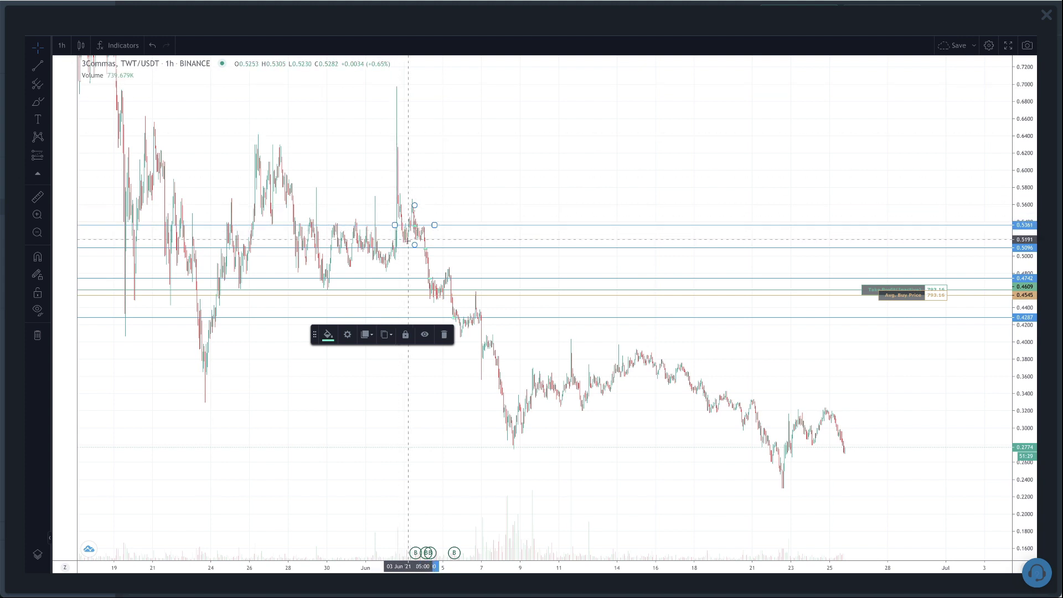
scroll(382, 158, down, 1)
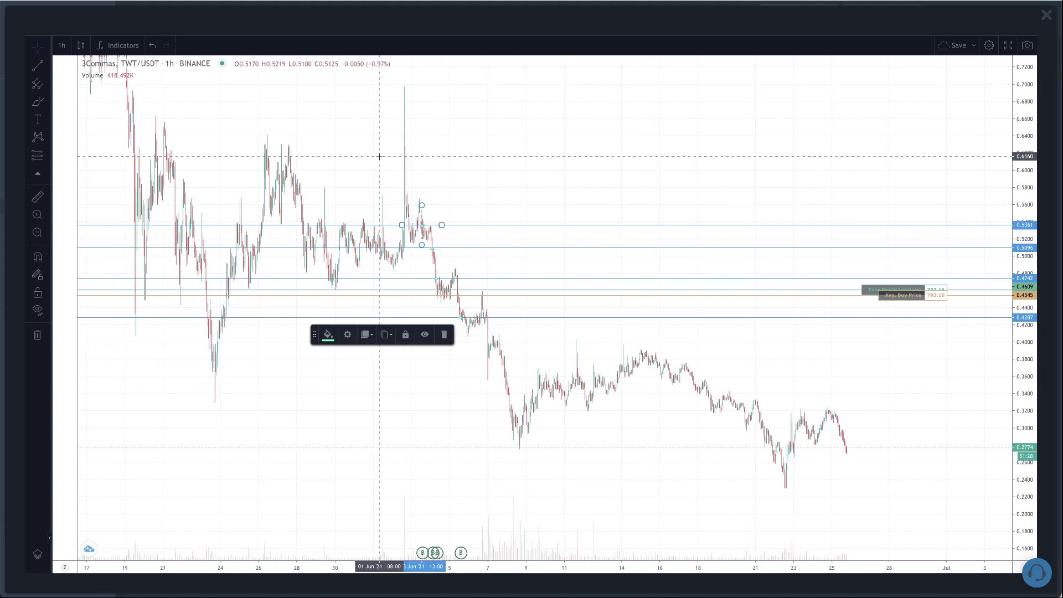
click(38, 105)
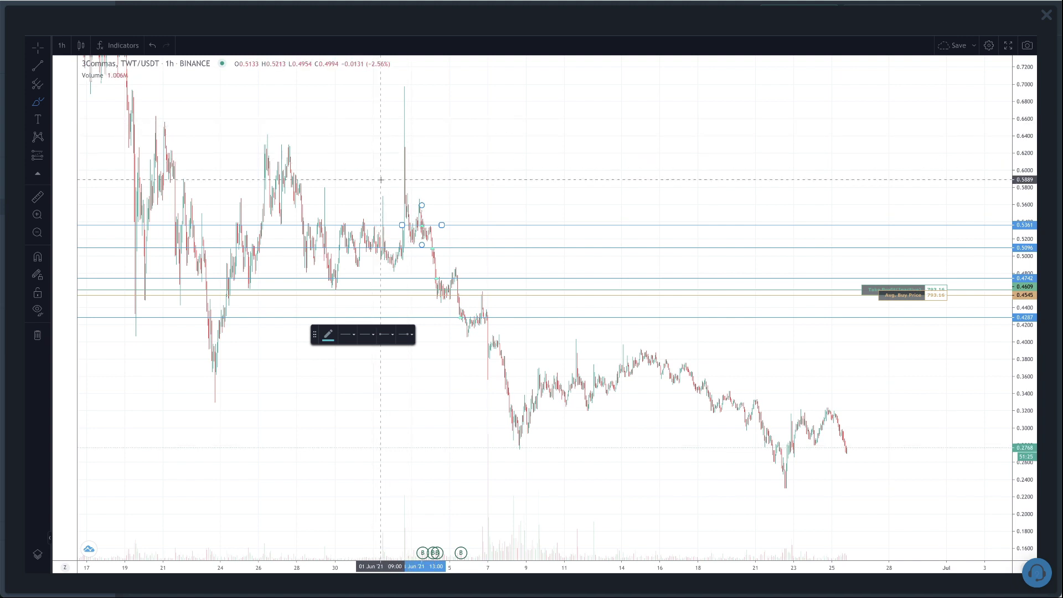
drag(383, 179, 457, 180)
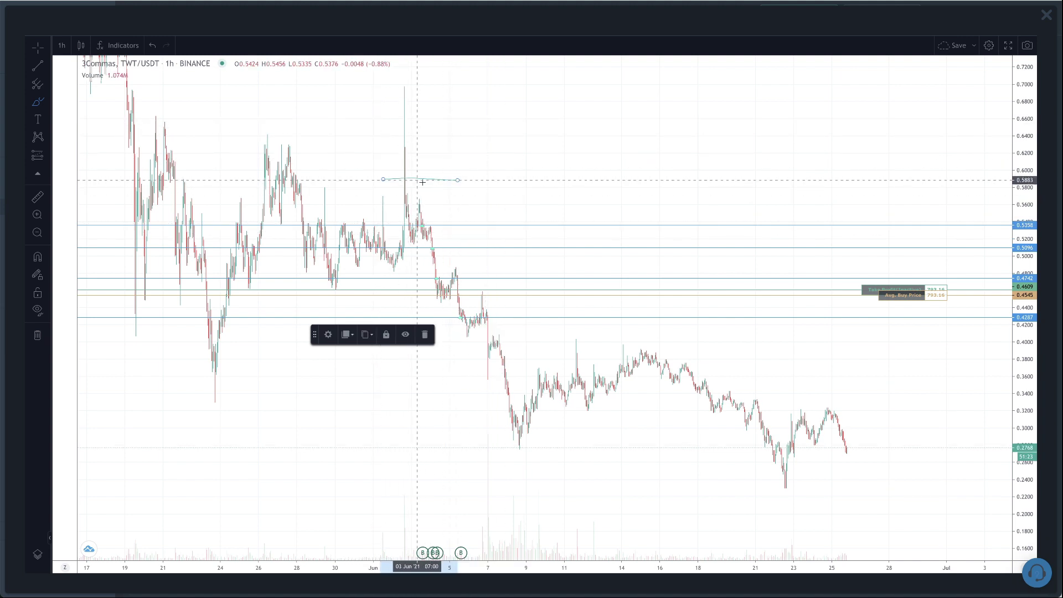
drag(423, 183, 435, 234)
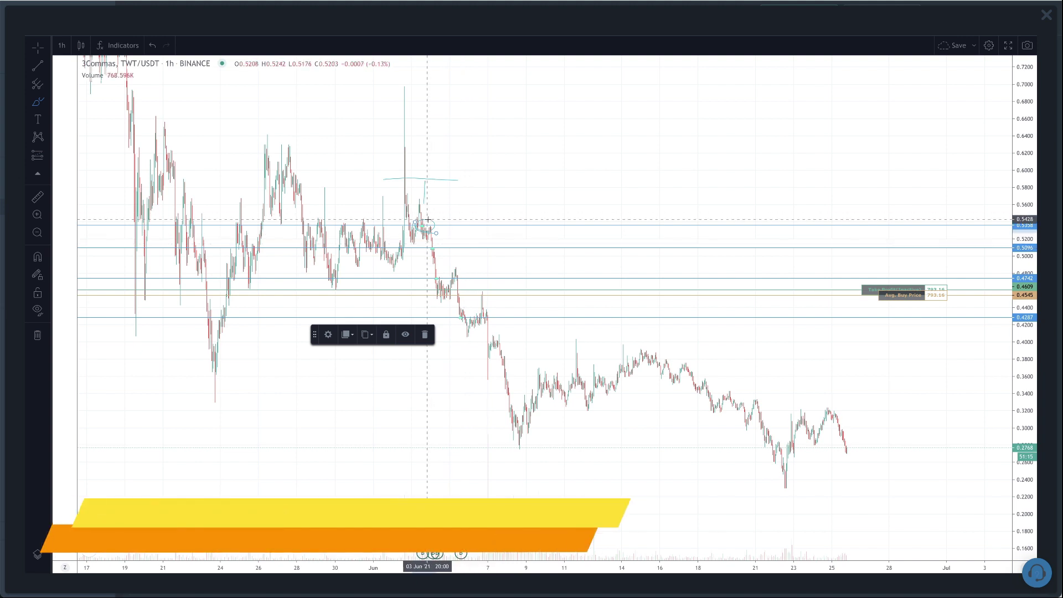
mouse_move(422, 245)
mouse_down()
mouse_move(438, 241)
mouse_move(430, 278)
mouse_move(446, 270)
mouse_up()
mouse_move(465, 309)
mouse_down()
mouse_move(459, 324)
mouse_move(453, 307)
mouse_up()
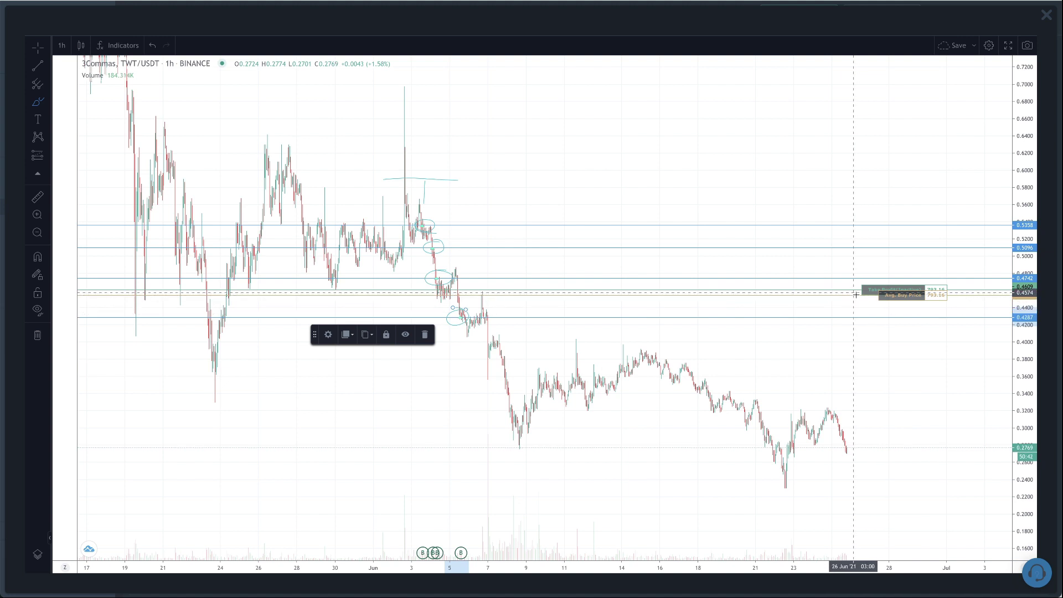
drag(1029, 266, 1029, 235)
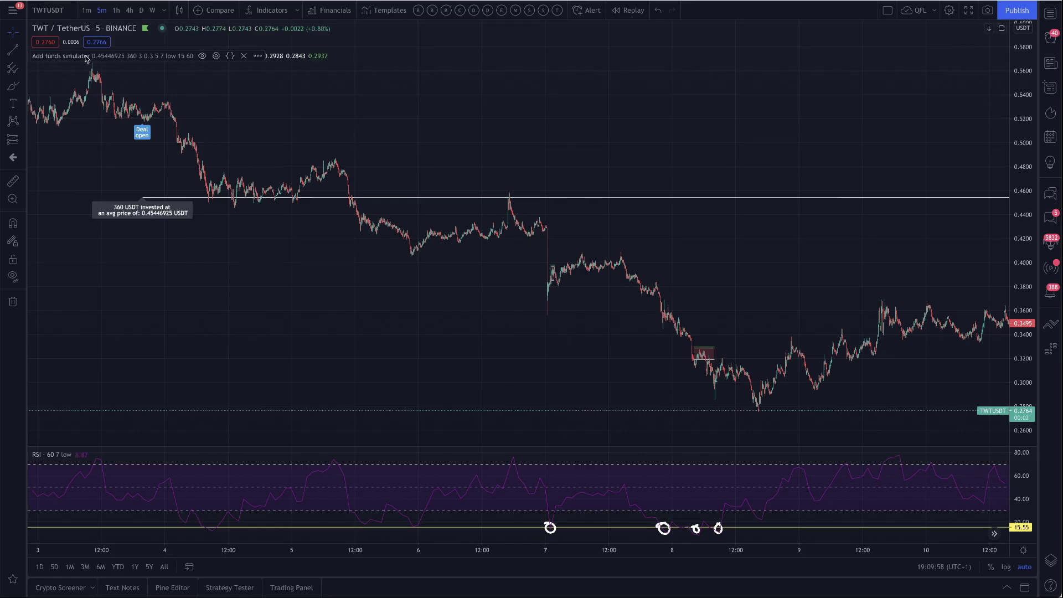
- In TradingView, open the Add funds simulator settings, review the average price, invested funds, price bounce, TP and drawdown threshold, and accept them
double_click(86, 59)
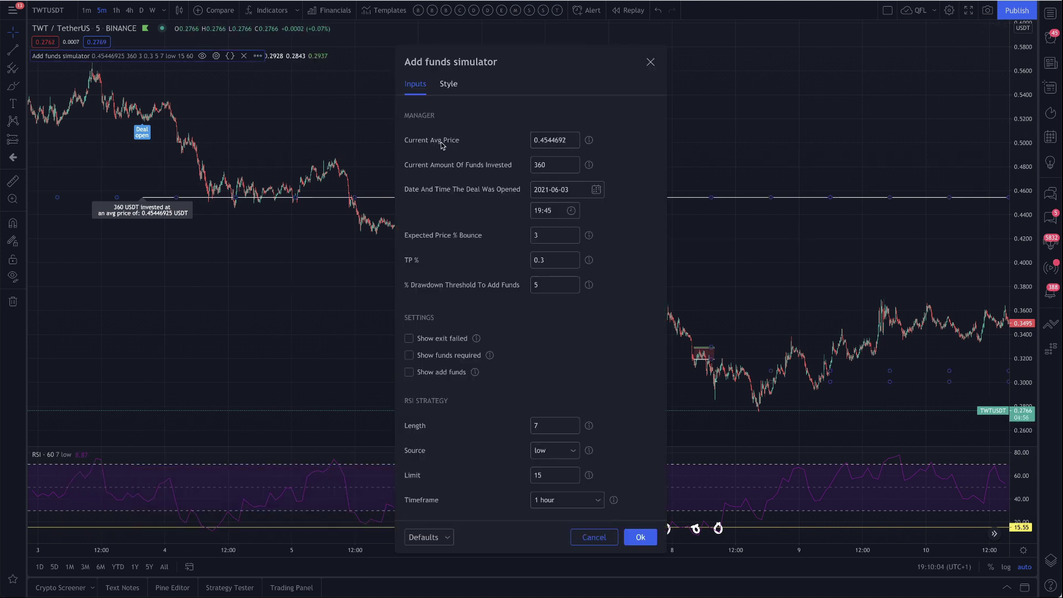
click(562, 141)
click(557, 166)
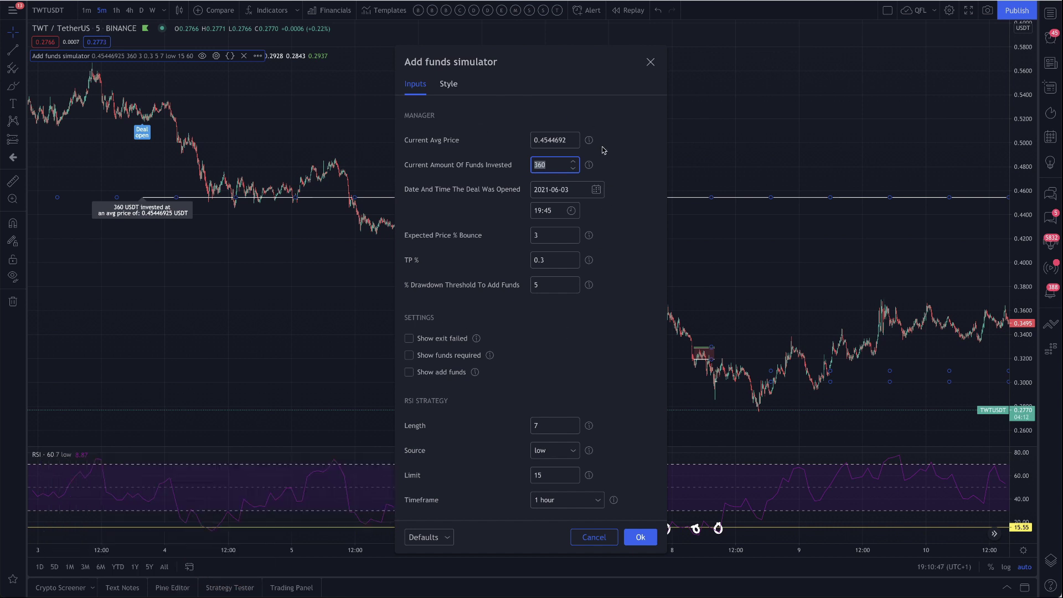
click(621, 154)
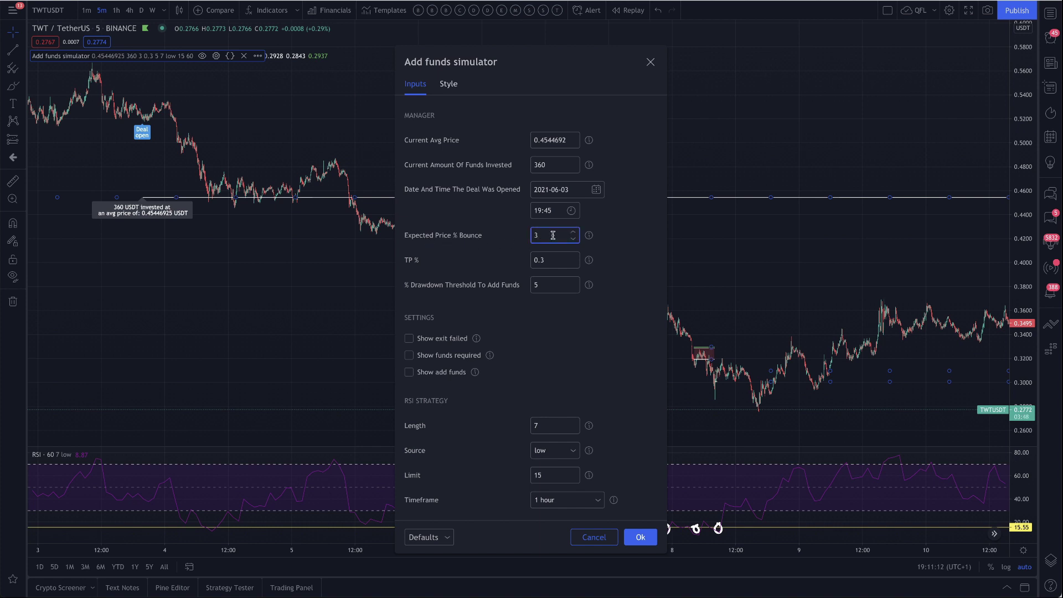
click(554, 264)
drag(596, 72, 897, 61)
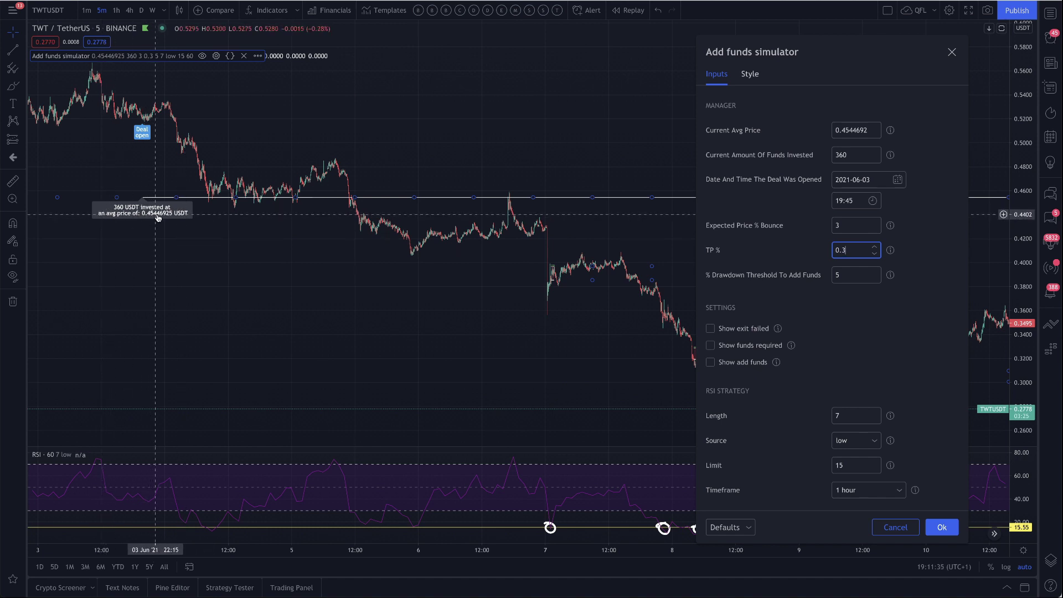
click(712, 278)
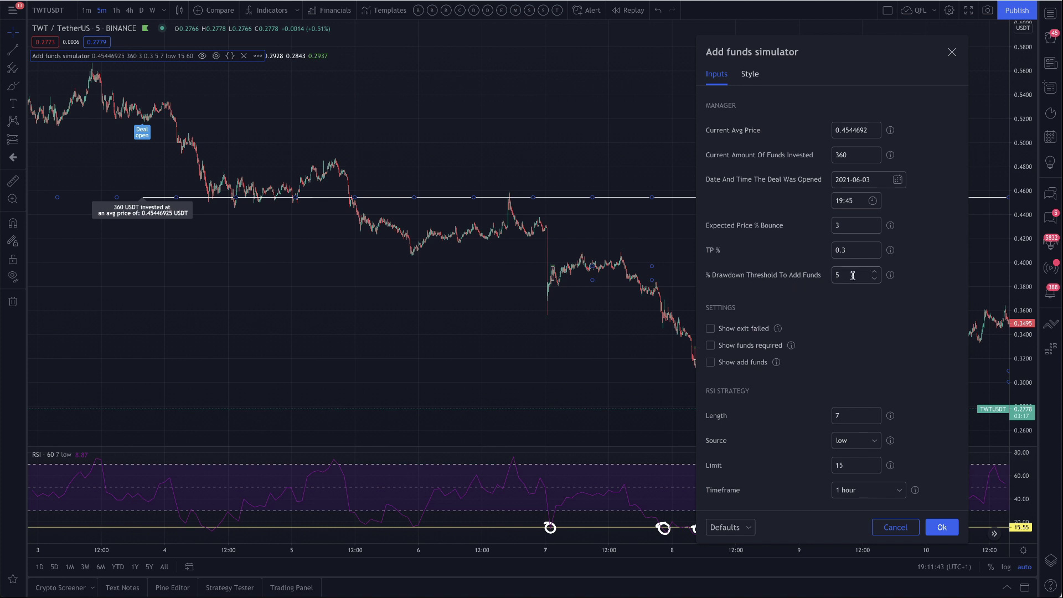
key(Return)
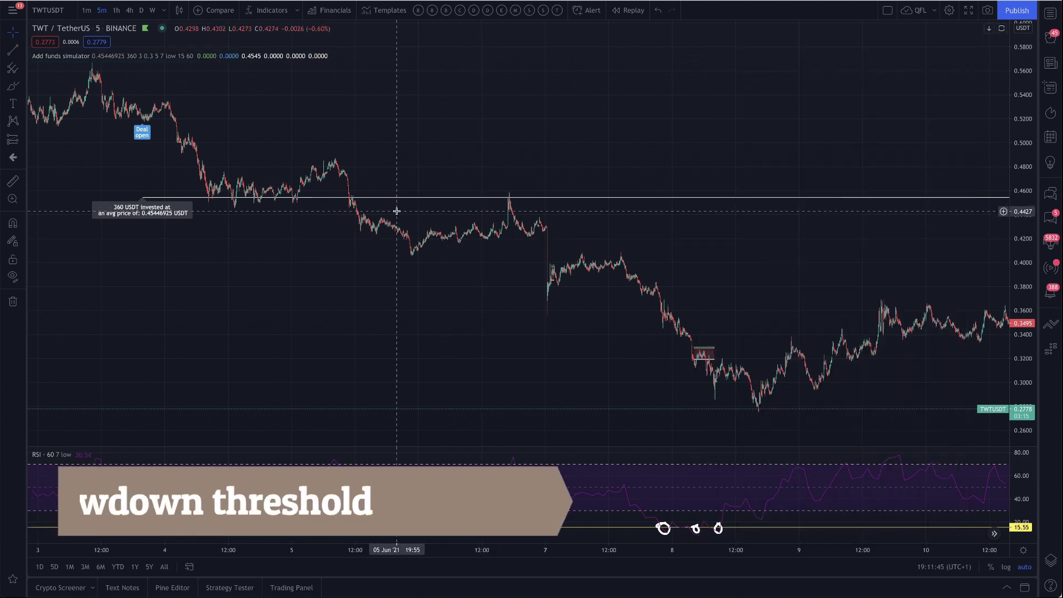
- Measure a drop of about 5% from the average price line on 5 June, and circle the nearby price with the Brush
shift+click(383, 198)
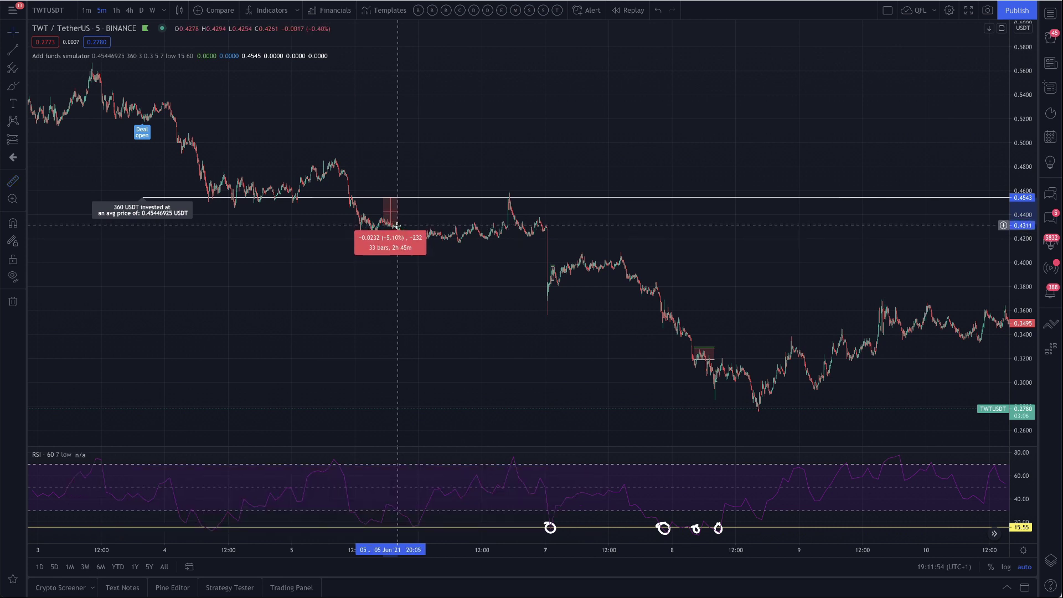
click(396, 226)
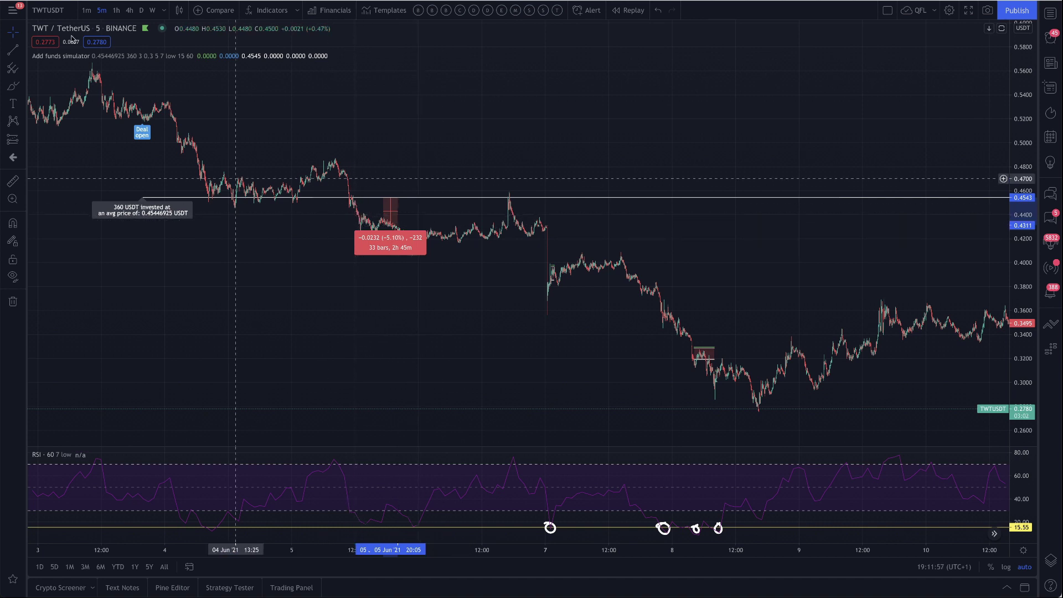
click(13, 85)
drag(351, 210, 357, 214)
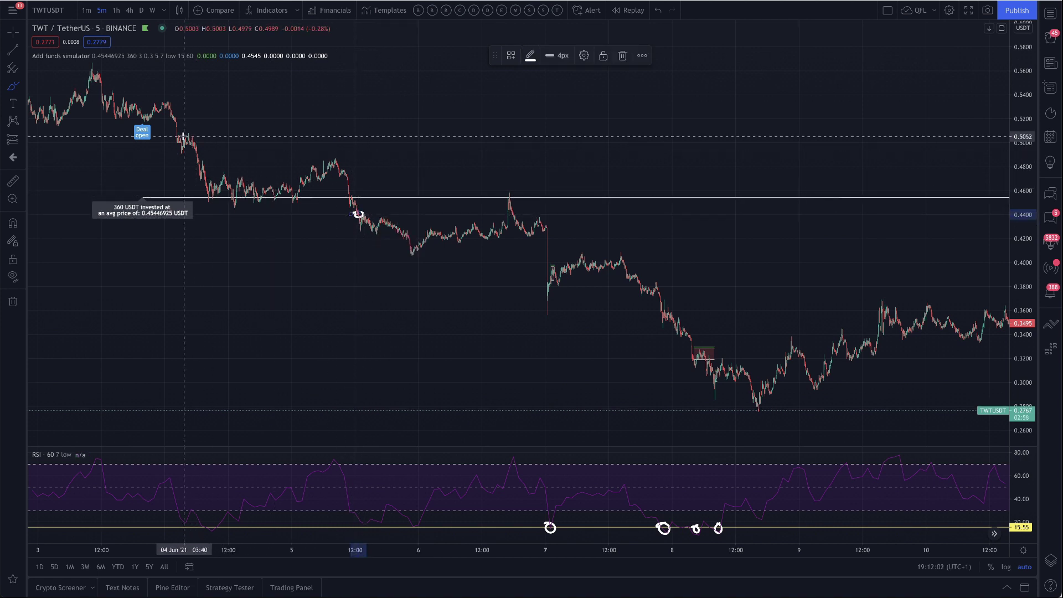
- Brush three marks along the 4 June price decline and two more beside the circled price just below the average price line
mouse_move(165, 143)
mouse_down()
mouse_move(177, 135)
mouse_move(213, 189)
mouse_up()
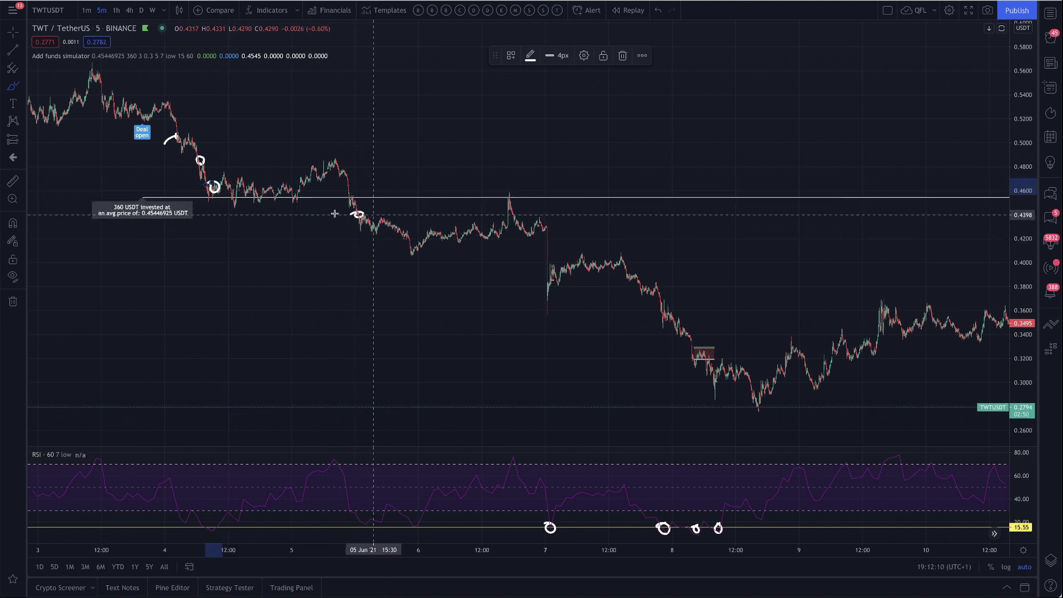
click(11, 29)
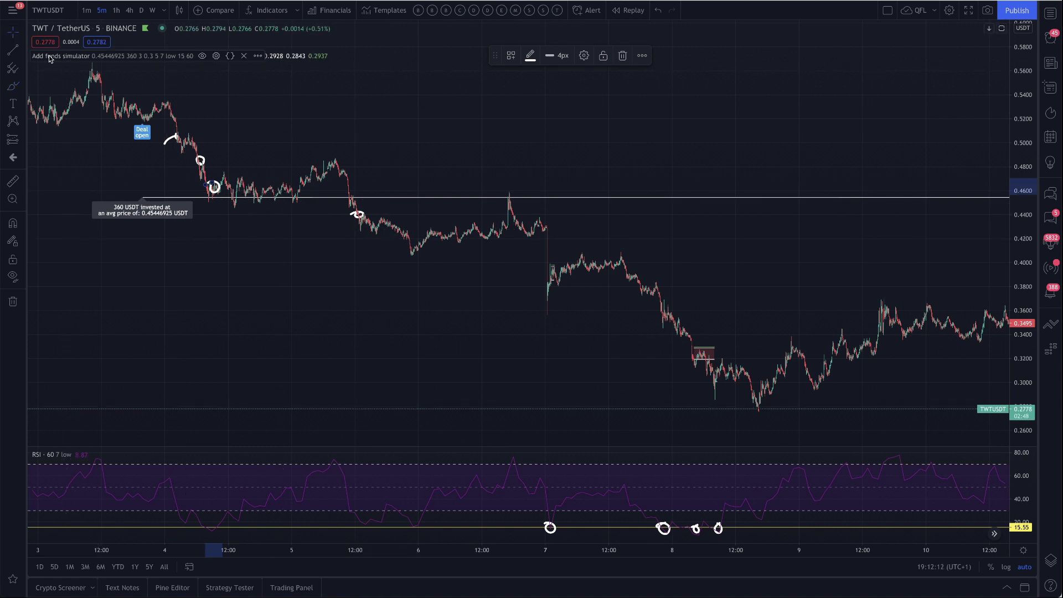
click(11, 89)
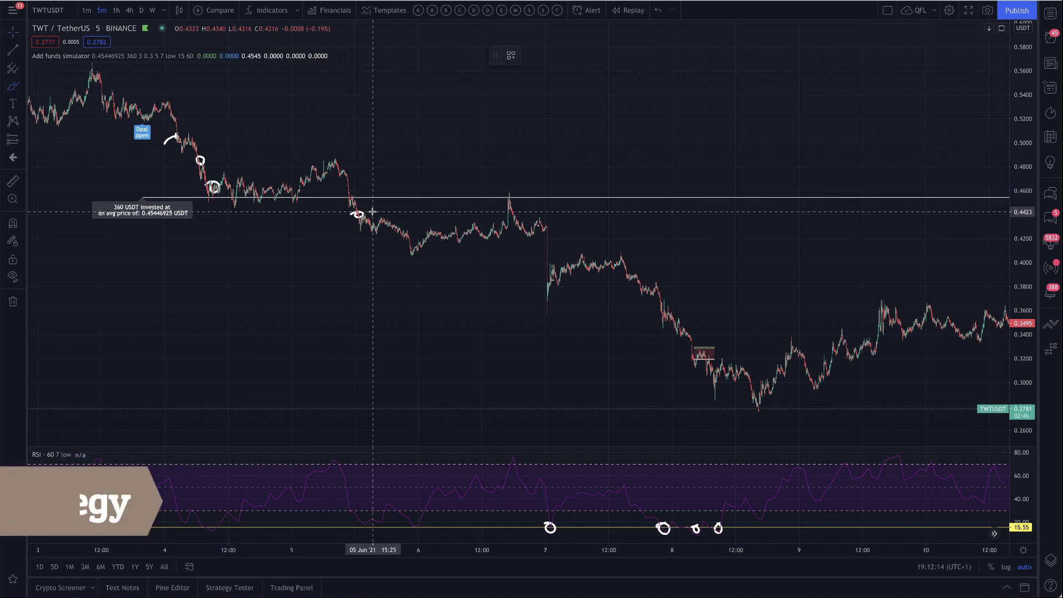
drag(377, 211, 398, 215)
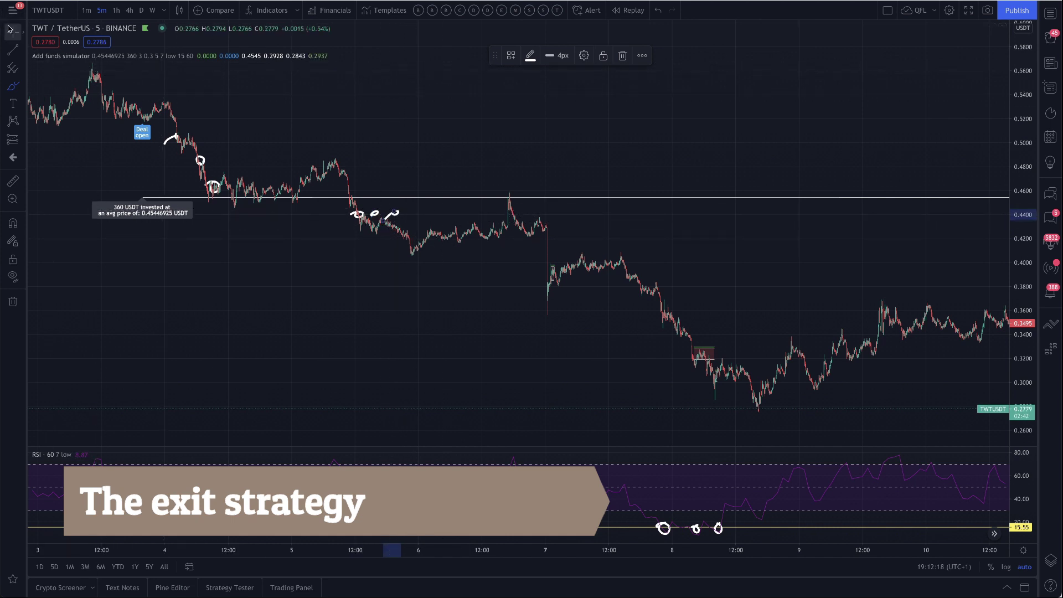
- Brush an underline, a rebound curve and a vertical line at the late 5 June low, and mark the lower lows on 7 and 8 June
click(414, 250)
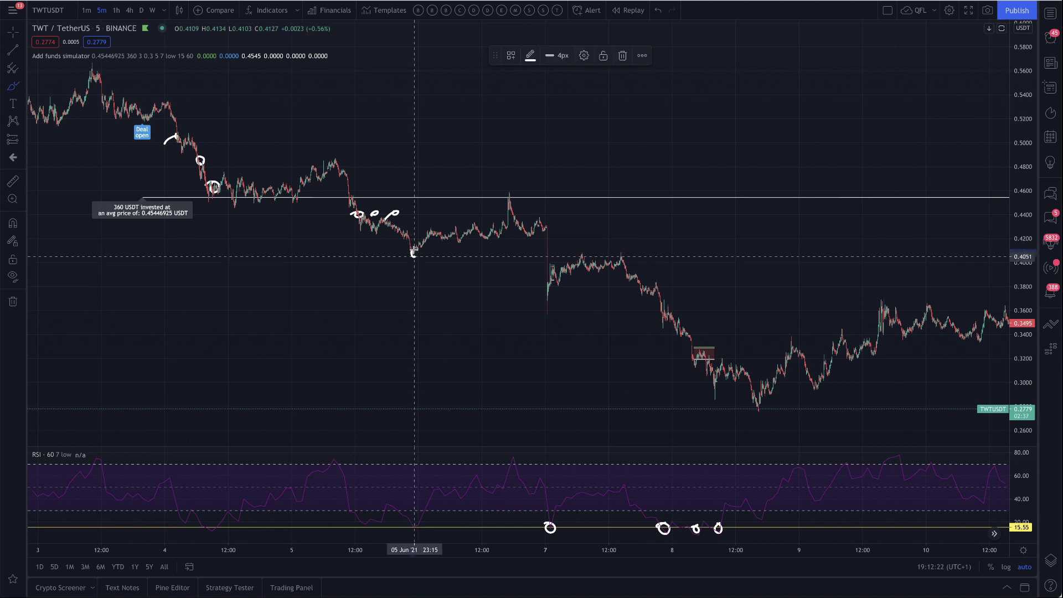
mouse_move(413, 252)
mouse_down()
mouse_move(431, 230)
mouse_move(487, 226)
mouse_move(506, 194)
mouse_up()
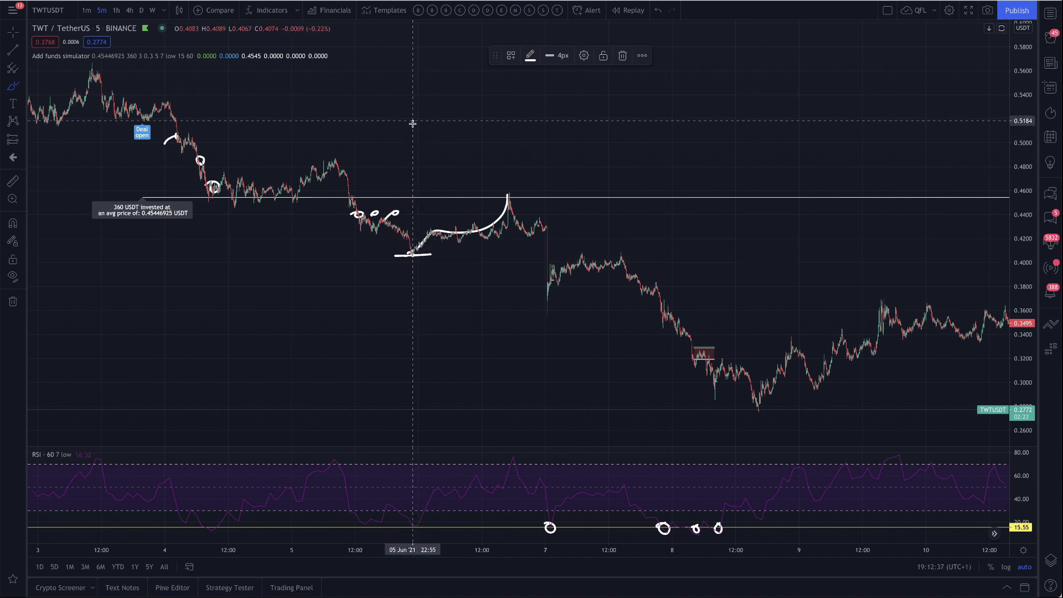
mouse_move(412, 121)
mouse_down()
mouse_move(419, 312)
mouse_move(411, 295)
mouse_up()
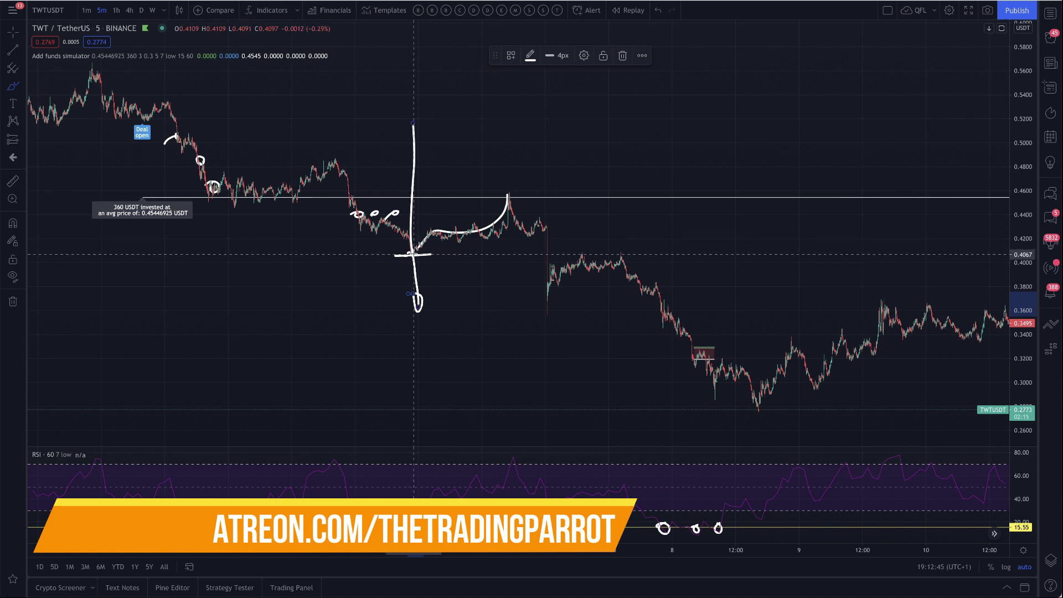
click(547, 318)
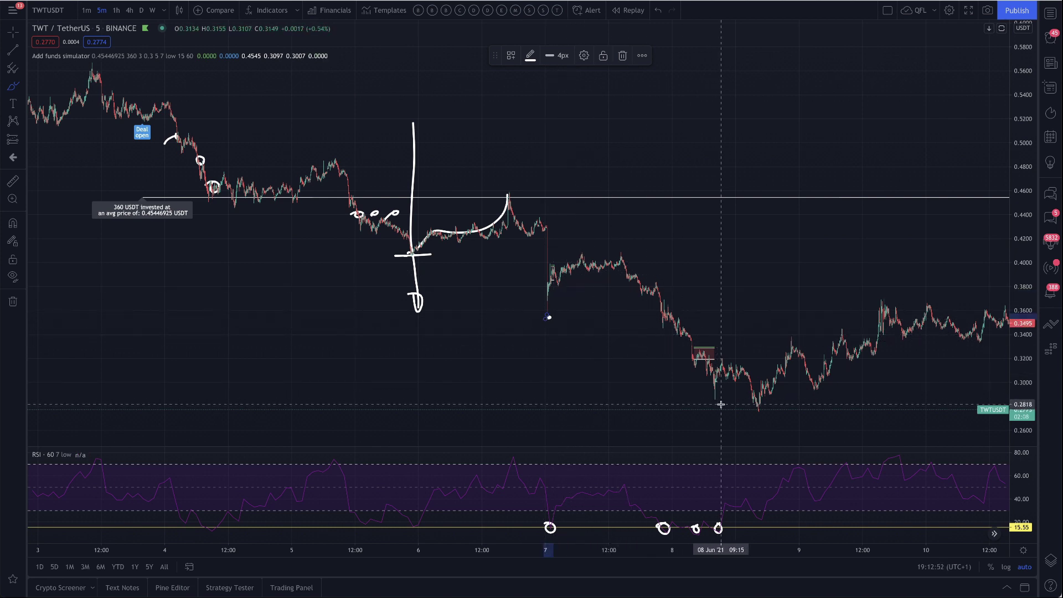
drag(716, 394, 759, 410)
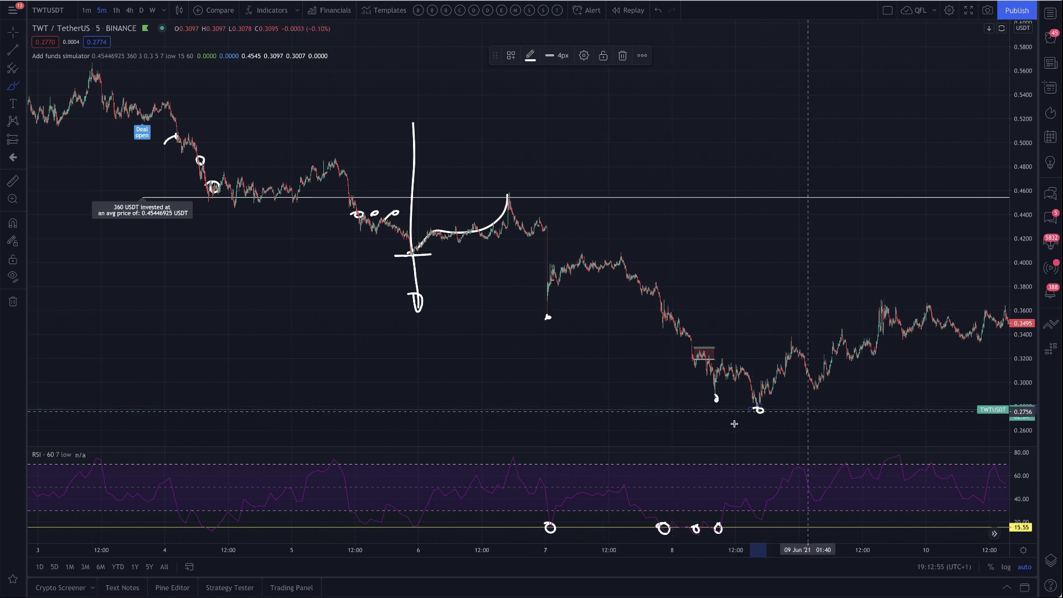
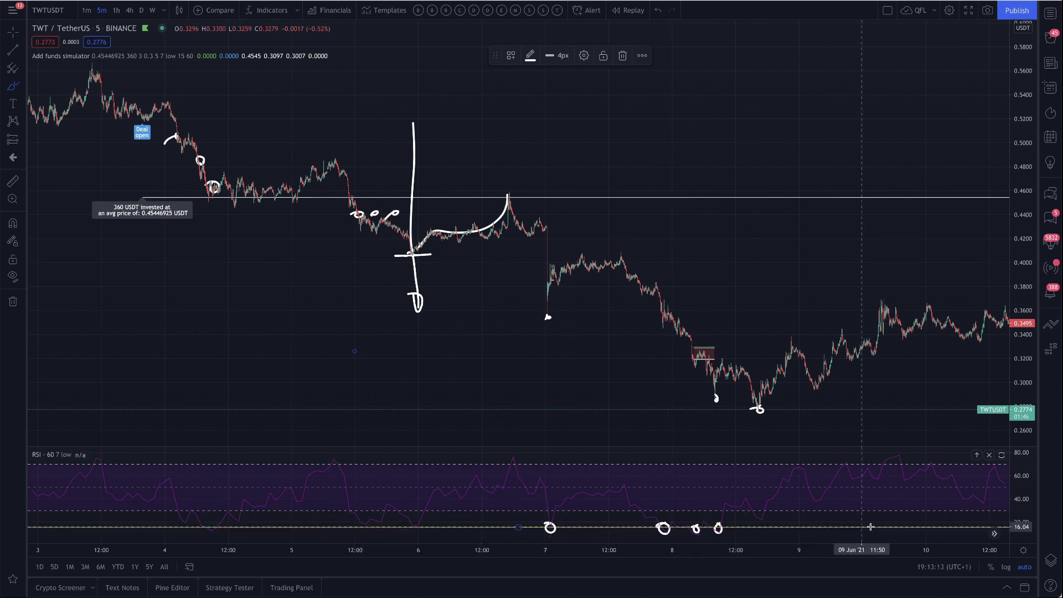
- Open the RSI settings and review the indicator timeframe and length
double_click(51, 454)
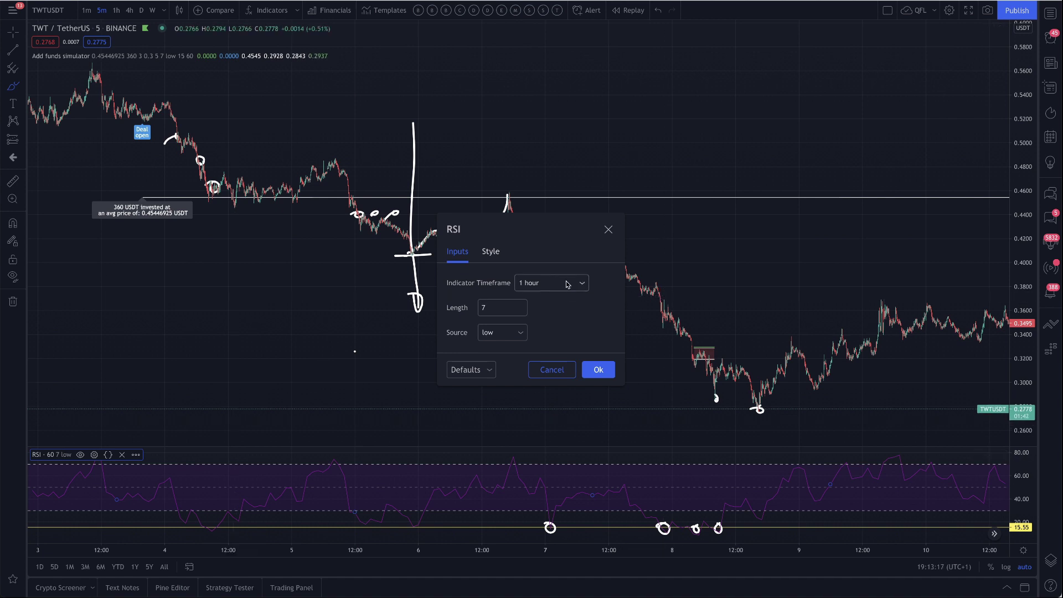
click(555, 310)
click(486, 310)
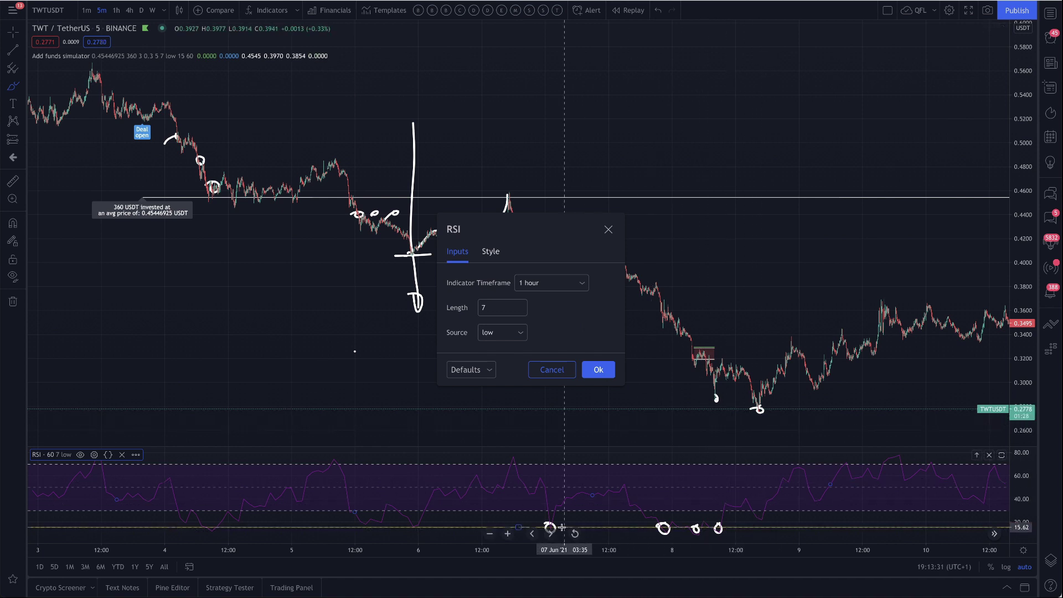
- Try close as the RSI source, restore it to low, and accept the settings
click(521, 334)
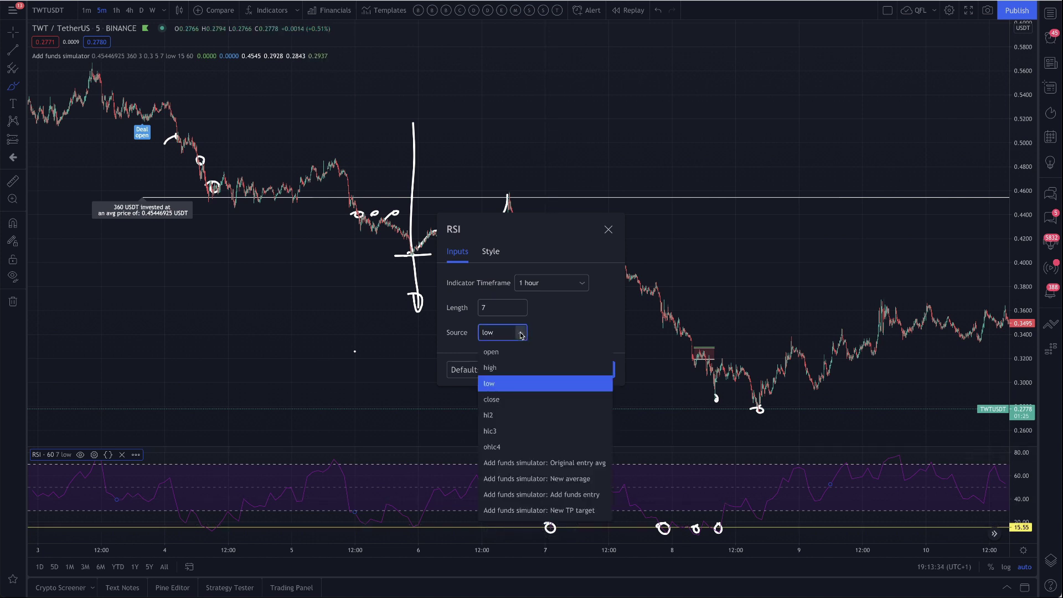
click(494, 400)
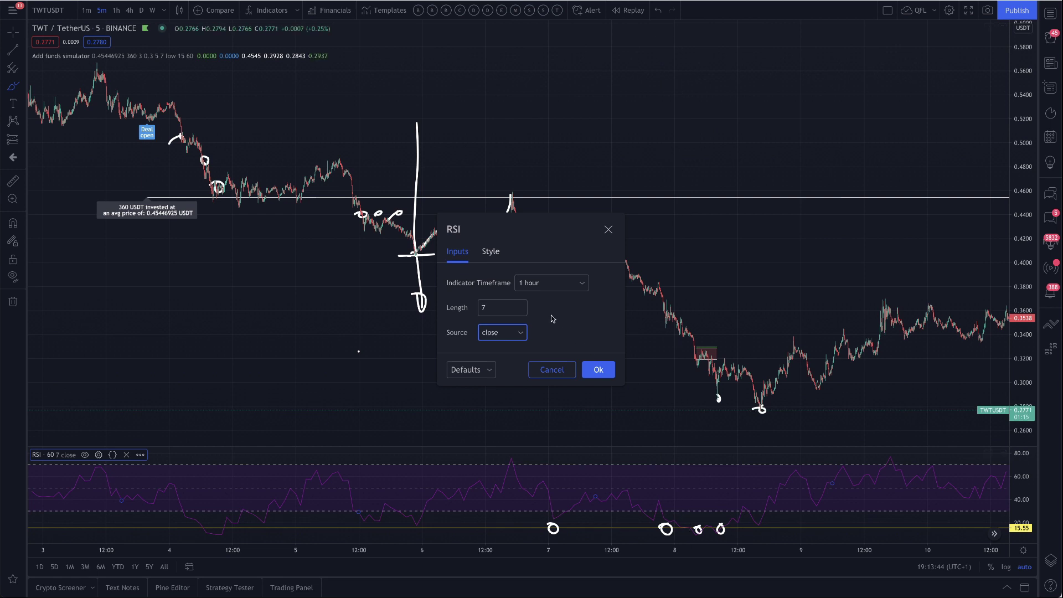
click(521, 334)
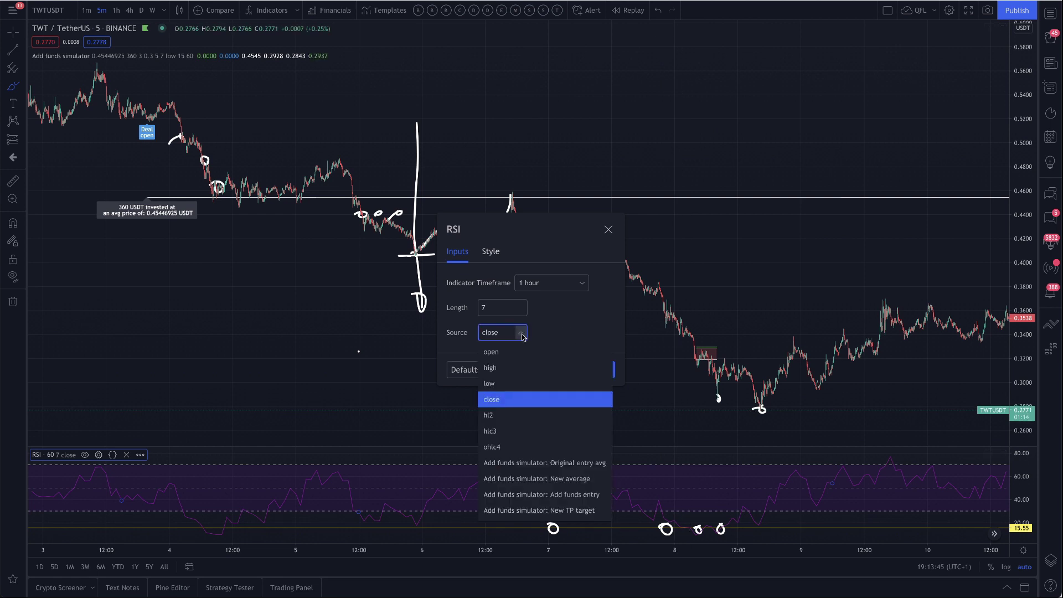
click(505, 383)
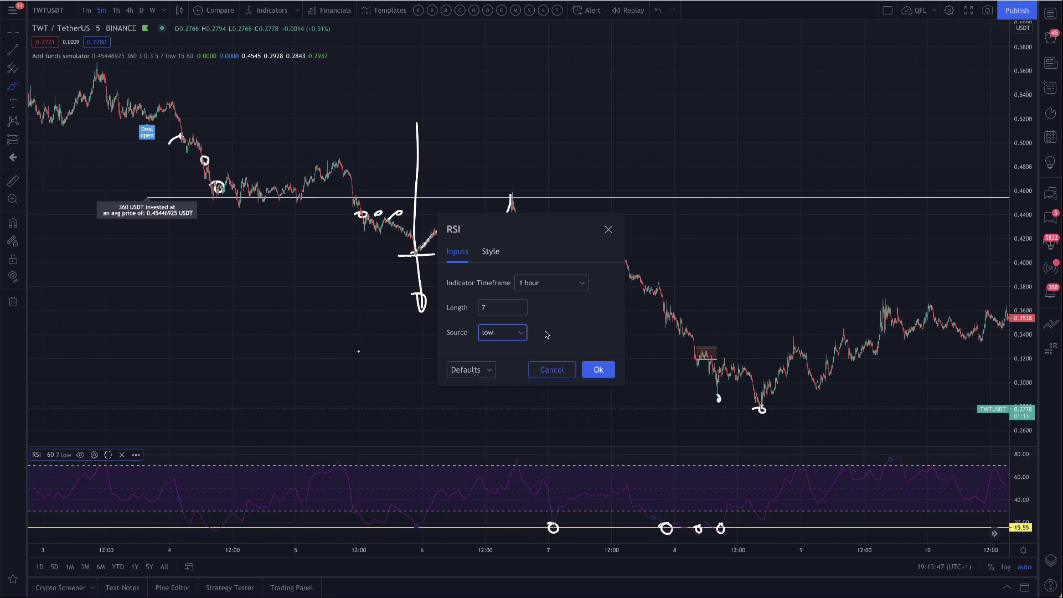
click(509, 334)
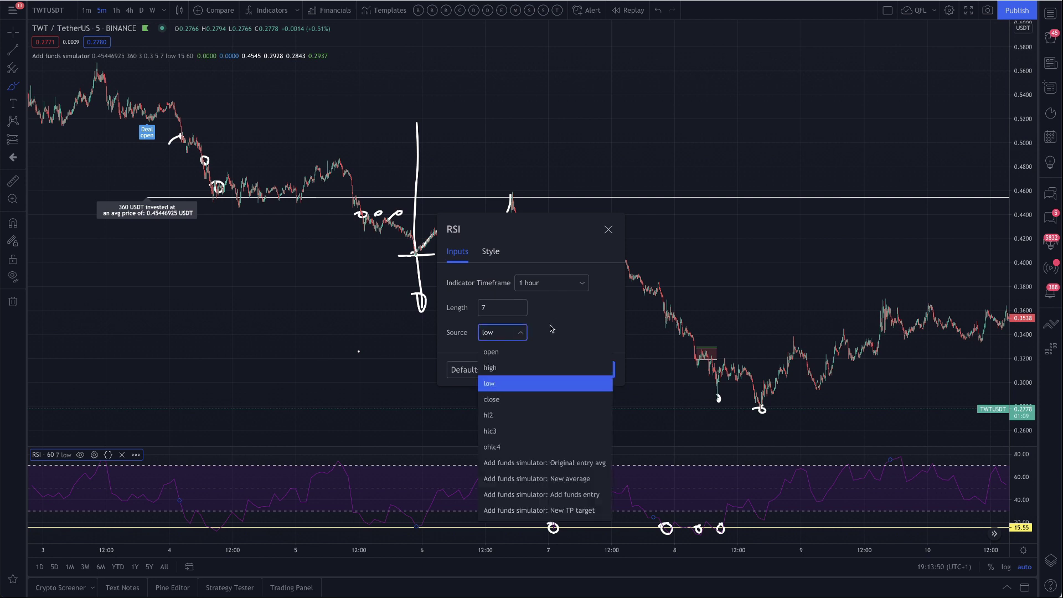
click(575, 324)
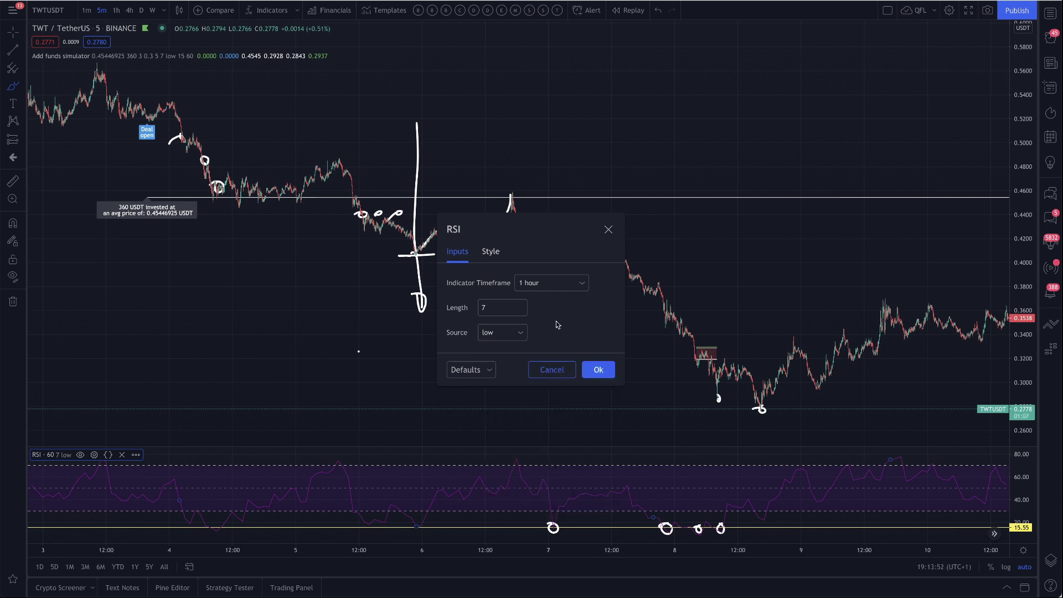
click(597, 370)
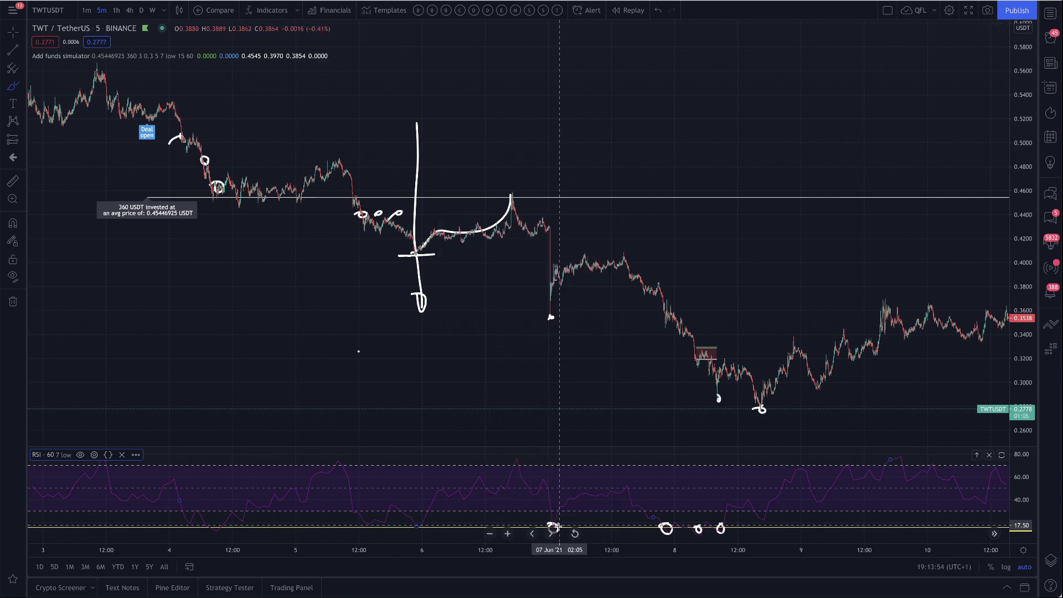
- Compare the RSI dips with the horizontal level line, recheck the RSI timeframe, length and source inputs, and accept them
drag(555, 527, 554, 526)
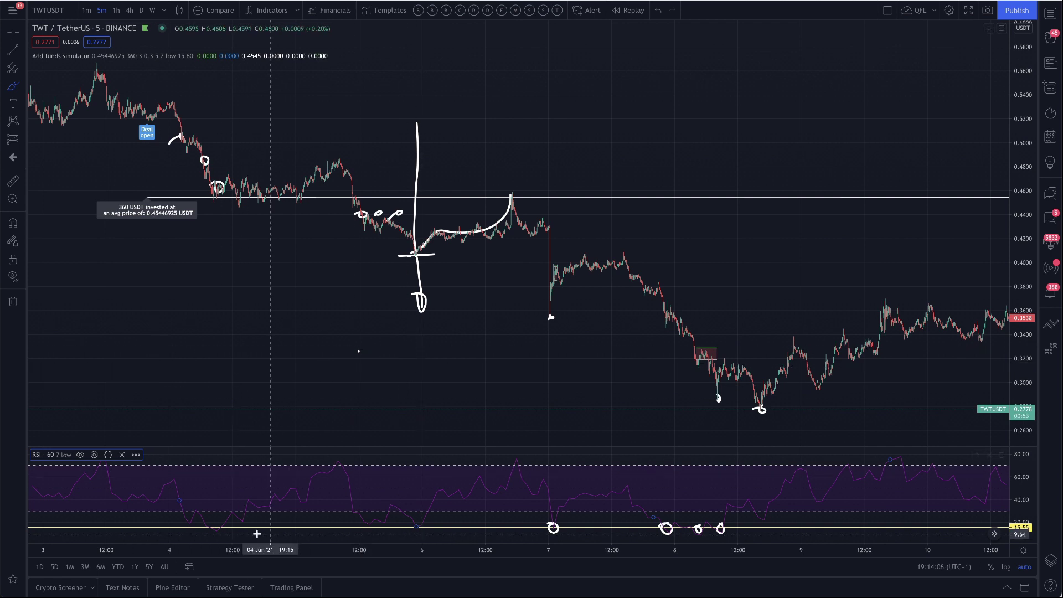
double_click(60, 456)
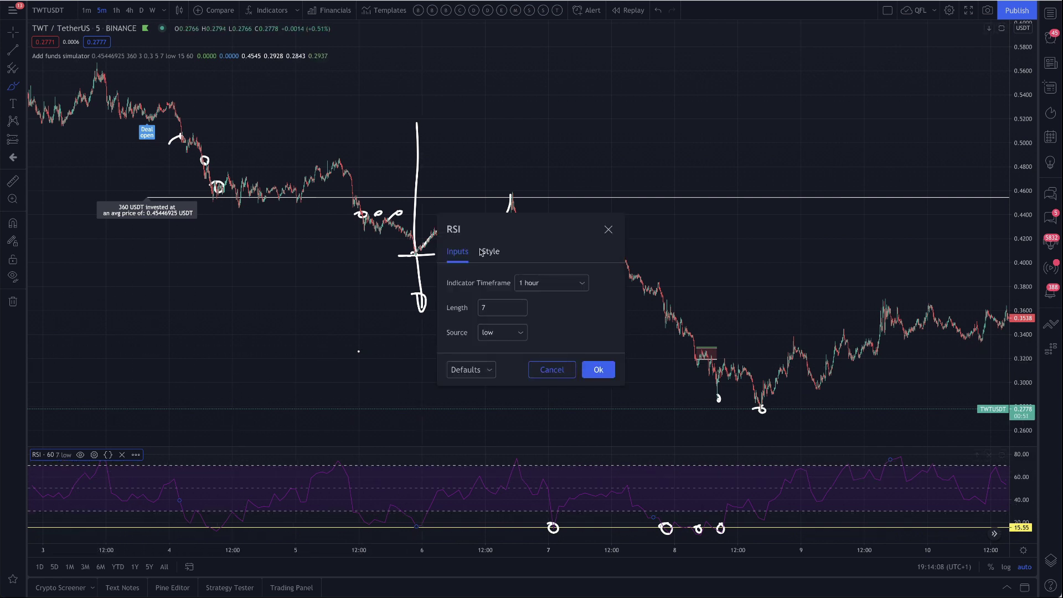
click(611, 369)
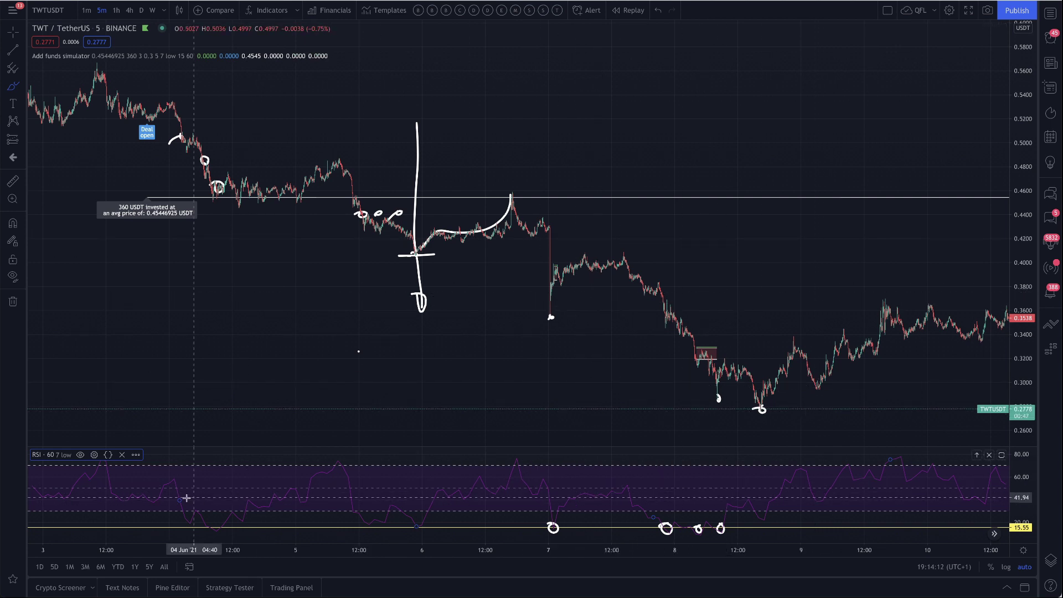
double_click(53, 456)
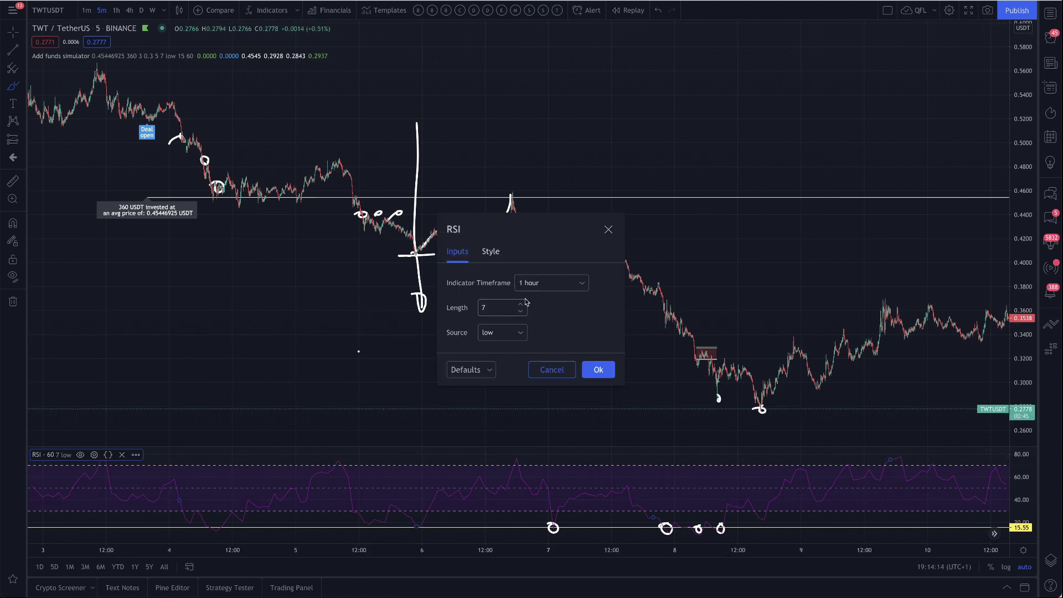
click(599, 370)
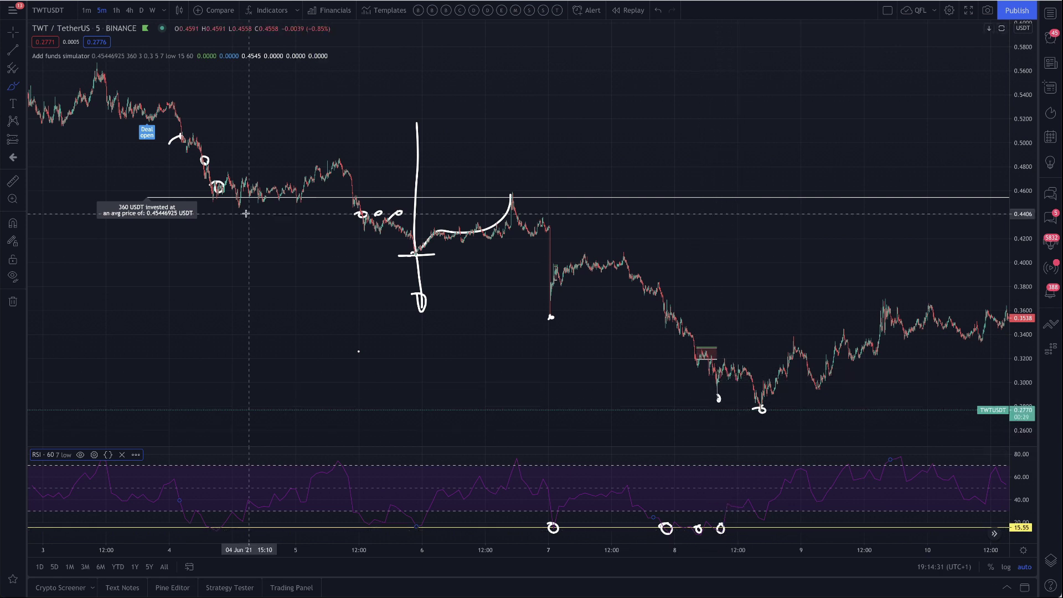
- Reopen the Add funds simulator settings, review the drawdown threshold, TP and expected price bounce, and accept them
double_click(119, 54)
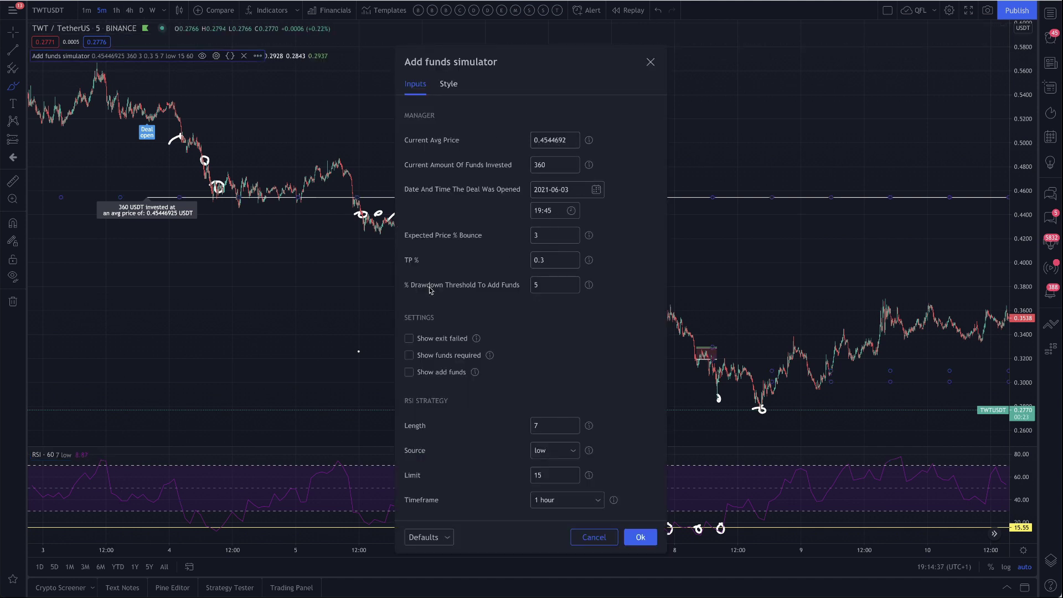
double_click(542, 285)
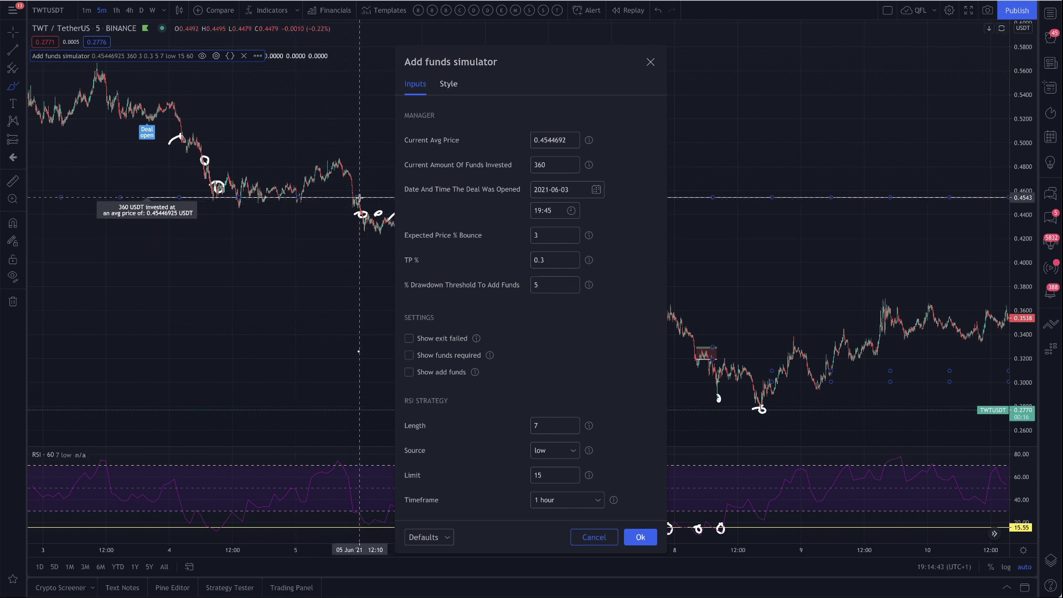
click(552, 262)
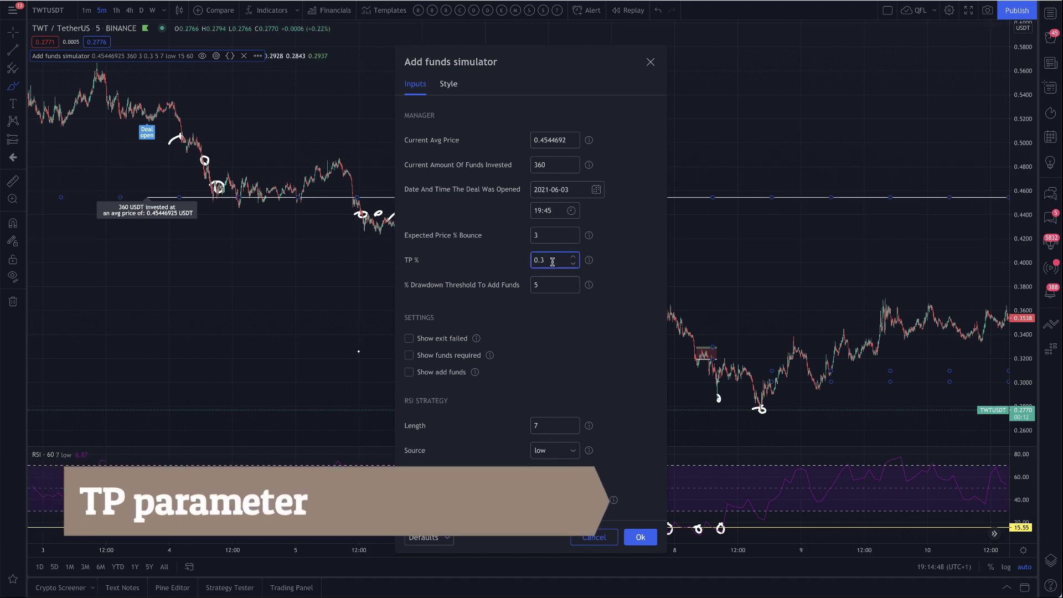
click(622, 277)
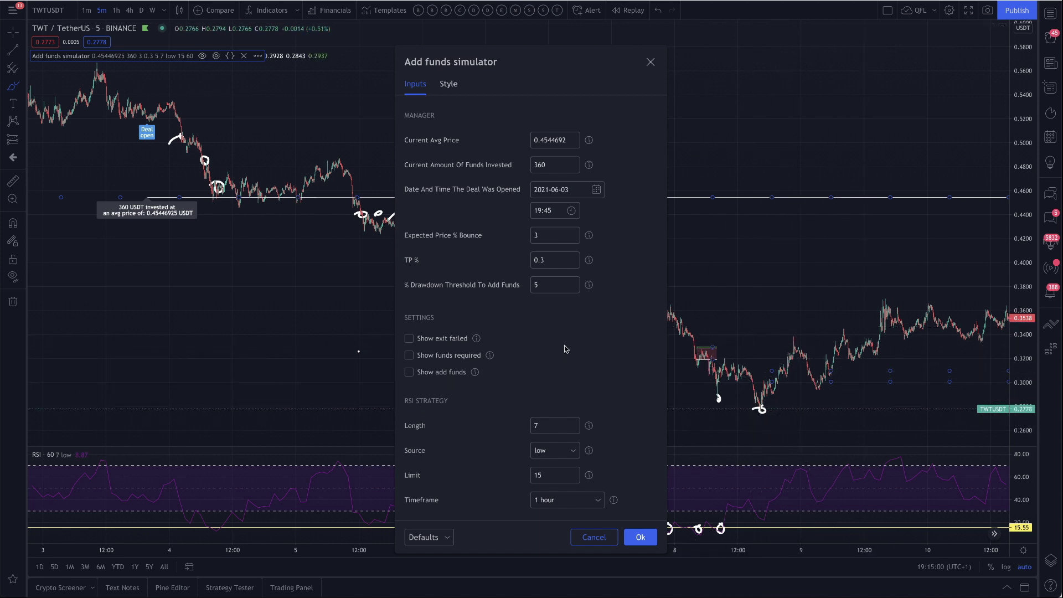
drag(547, 258, 498, 260)
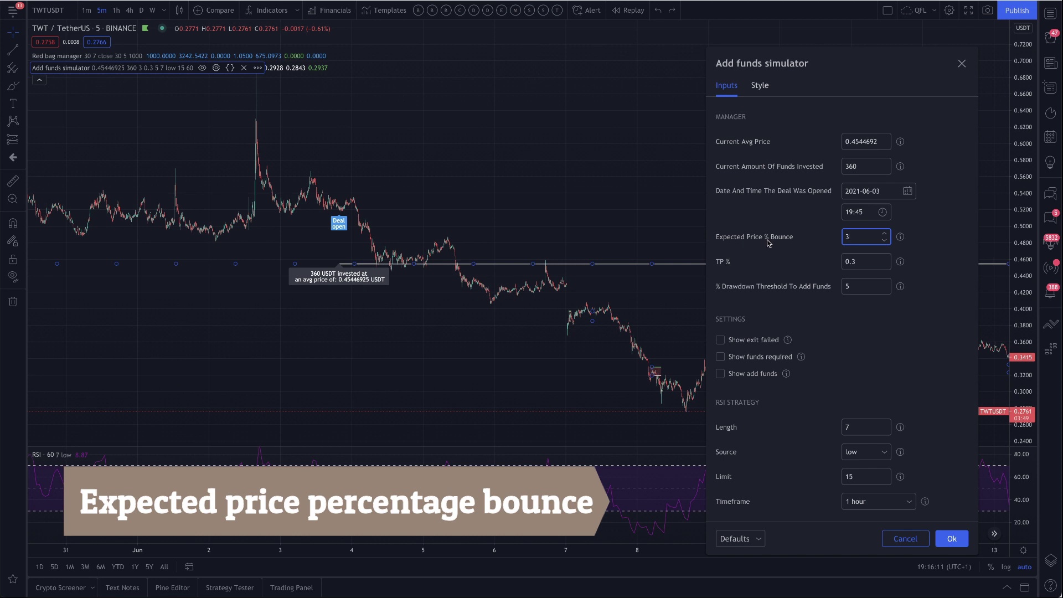
click(954, 536)
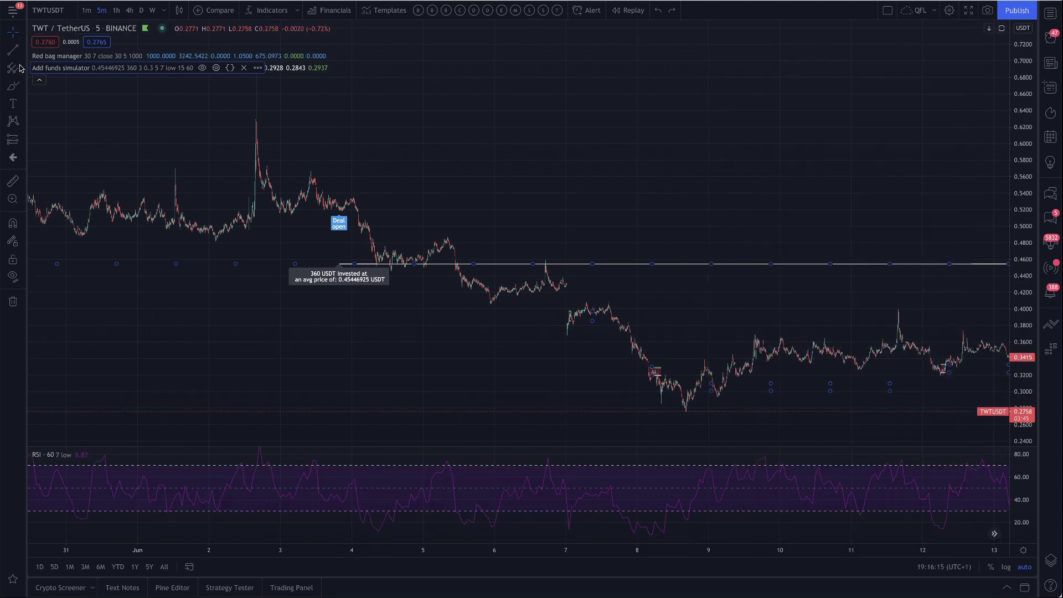
- Measure the rebound from the late 5 June low to the 6 June peak, and the rise from 4 June to the 5 June peak
click(491, 307)
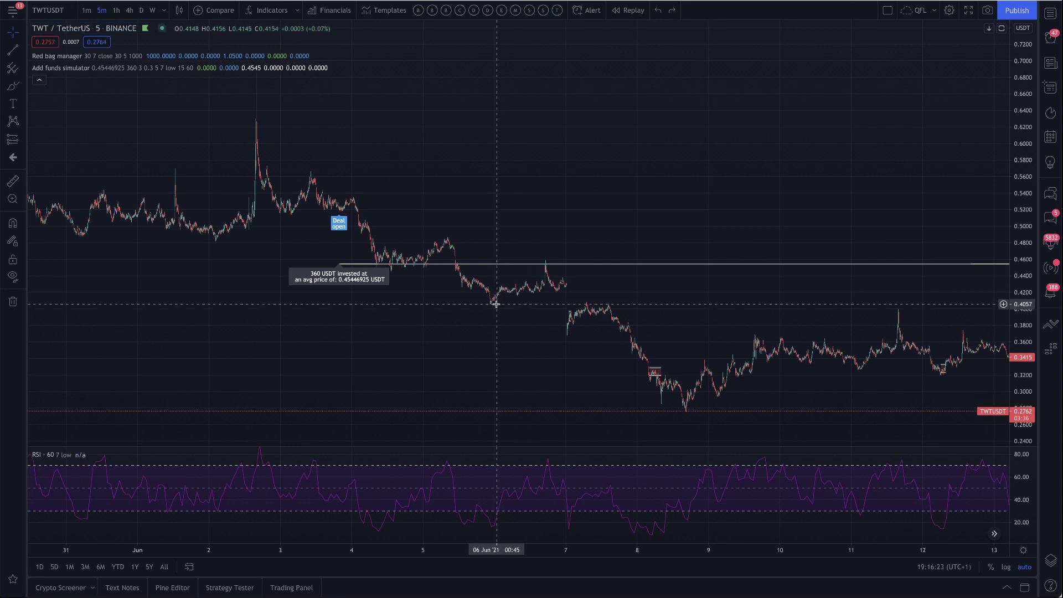
shift+click(491, 304)
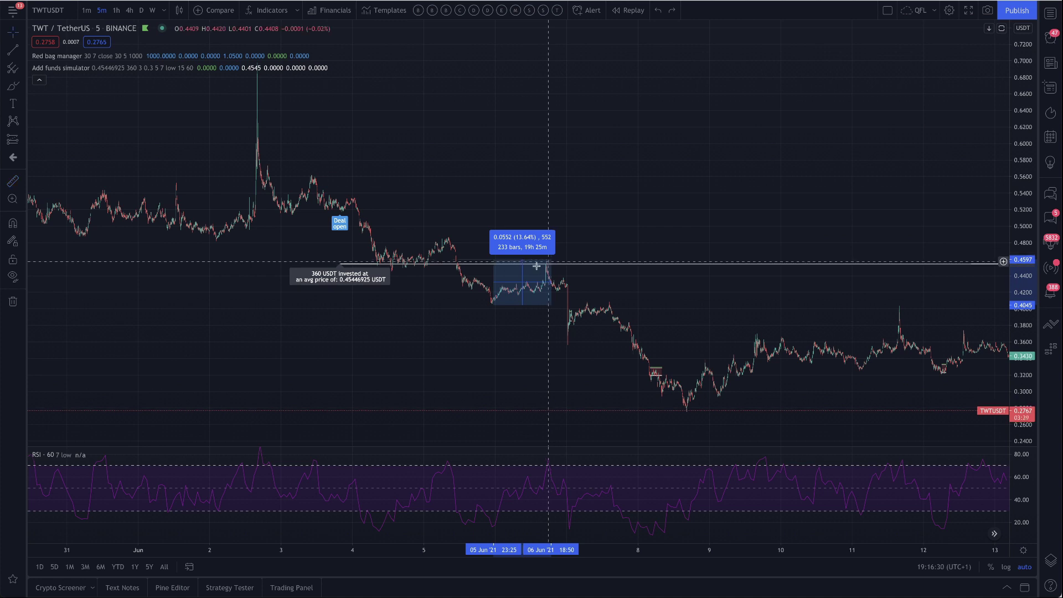
shift+click(393, 268)
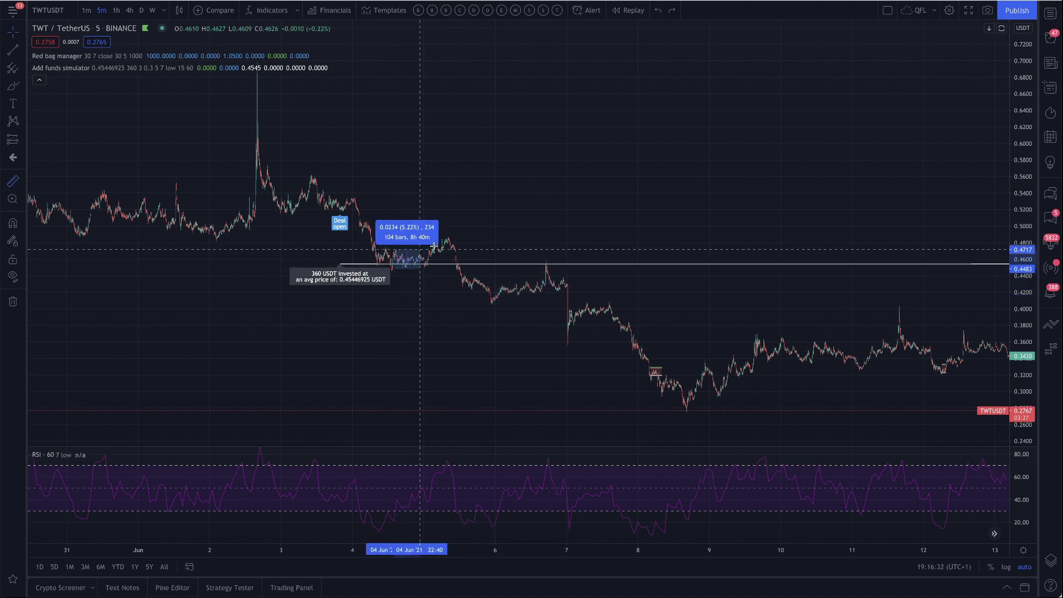
click(454, 237)
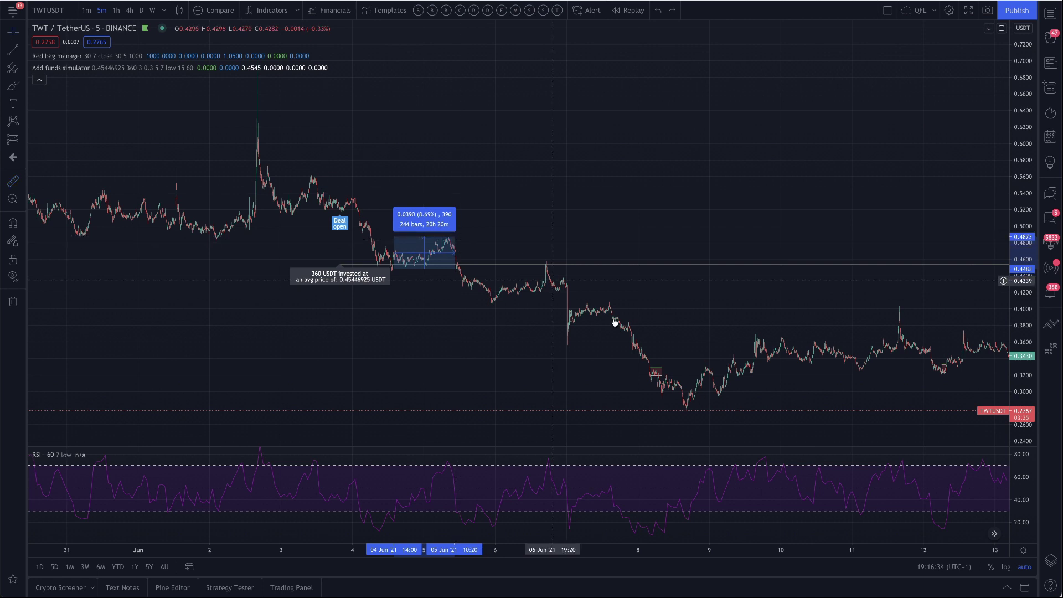
- Measure sample price bounces of about 3% on 6 June and late 7 June, and clear the measurement
shift+click(519, 296)
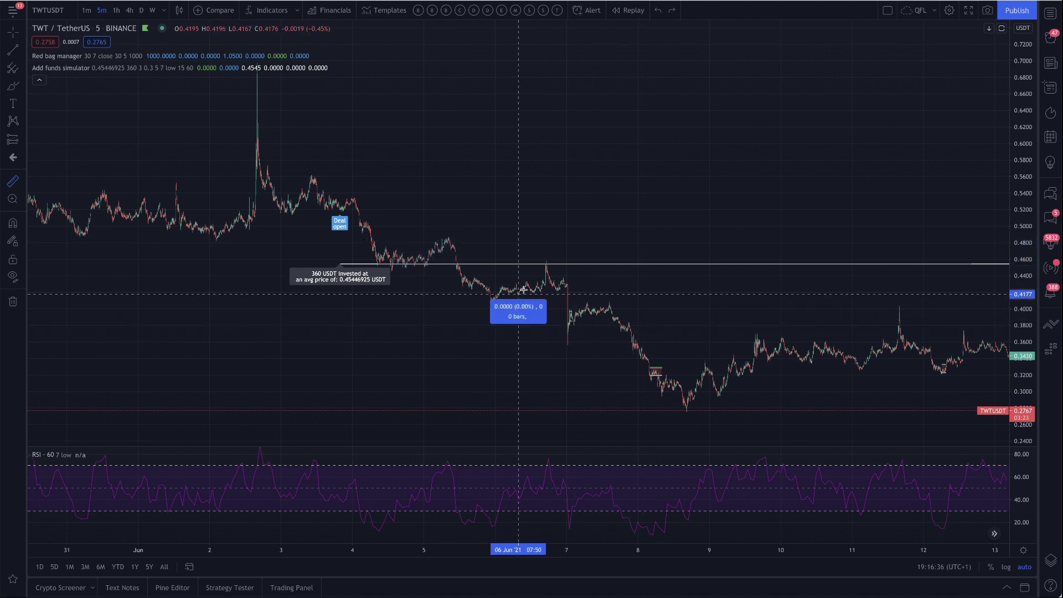
click(532, 282)
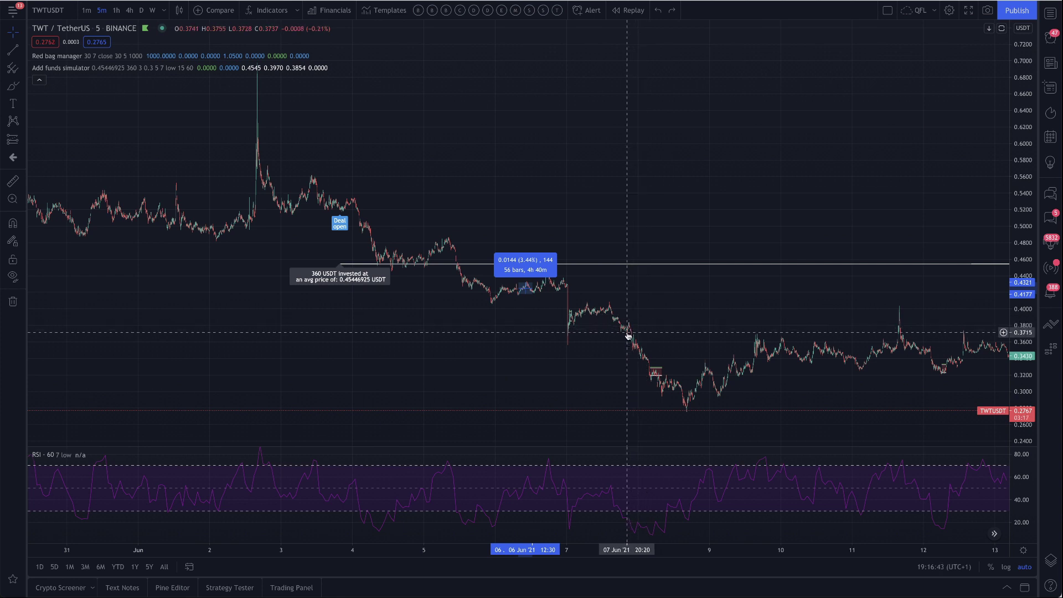
shift+click(629, 335)
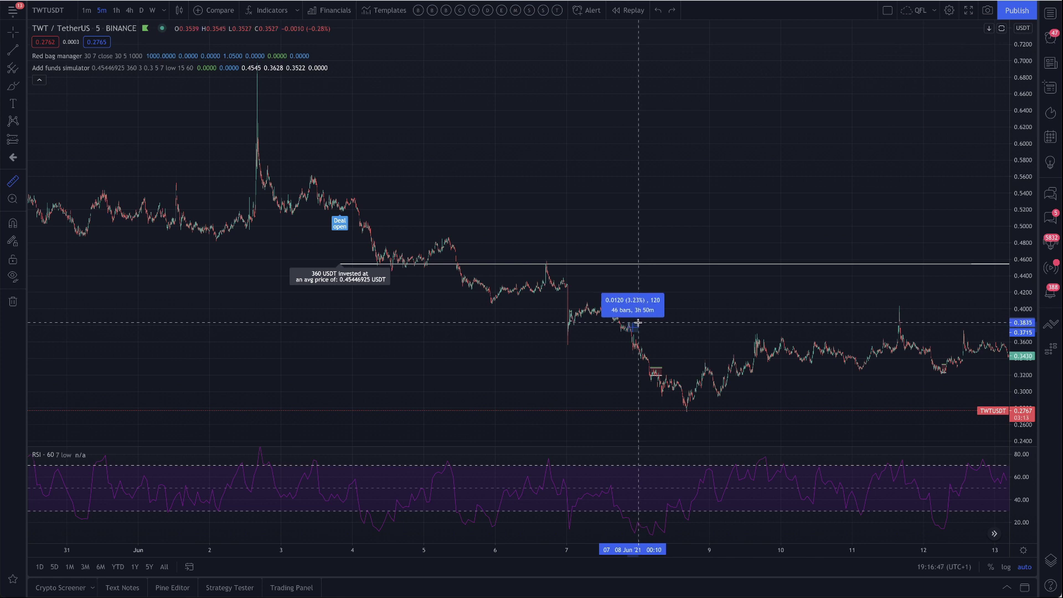
click(638, 323)
click(635, 305)
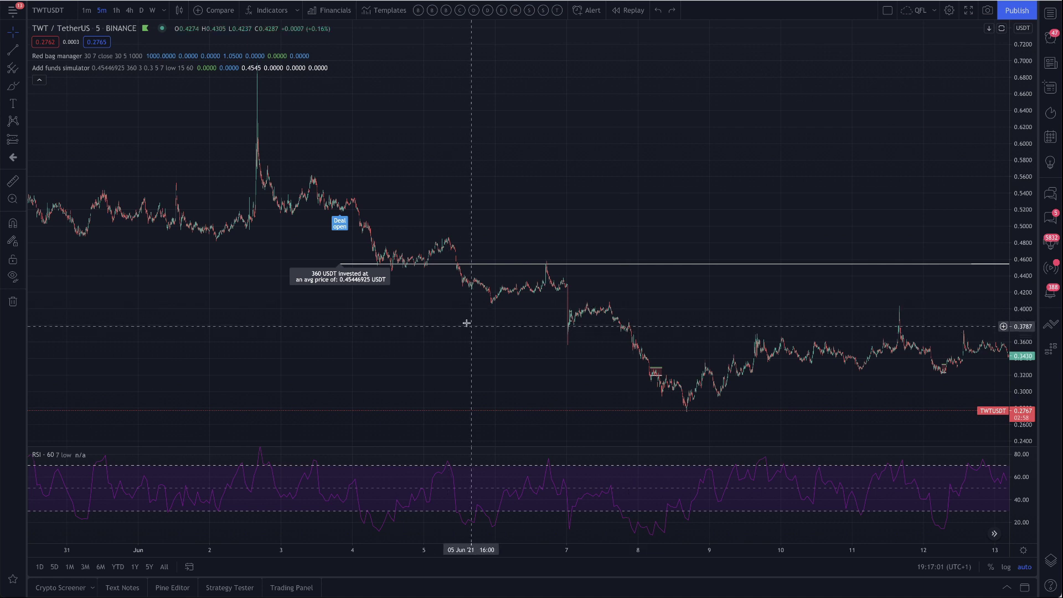
- In the Add funds simulator settings, enable Show exit failed, Show funds required and Show add funds, and accept the changes
double_click(393, 279)
drag(546, 66, 865, 63)
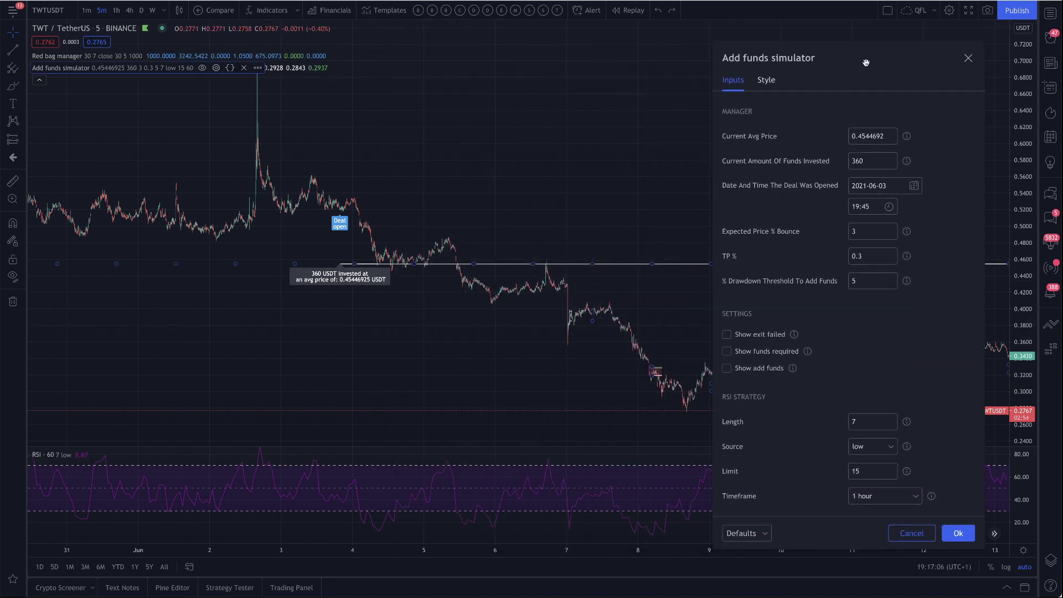
click(727, 335)
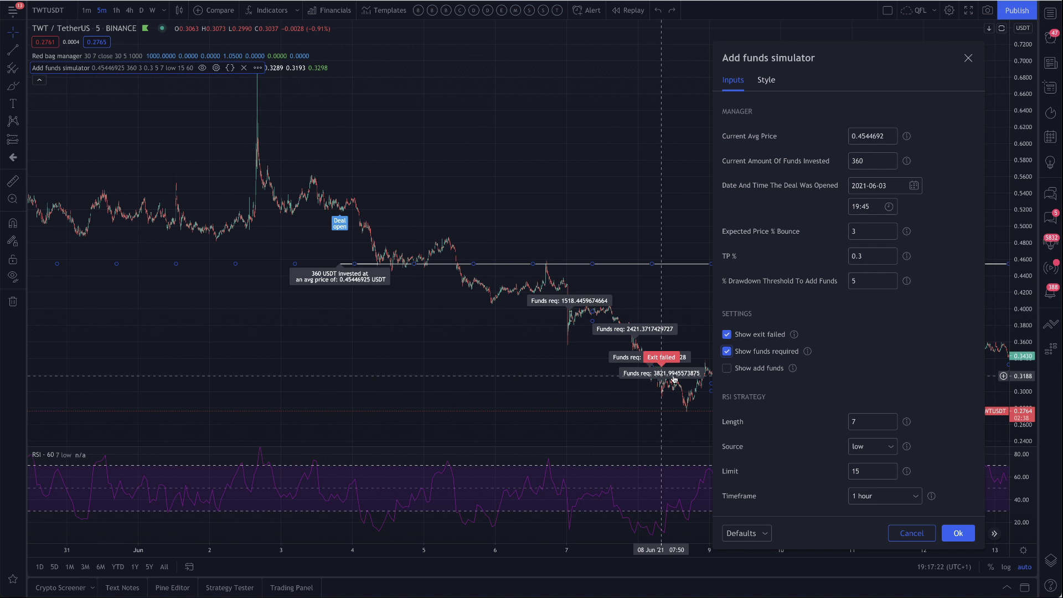
double_click(861, 162)
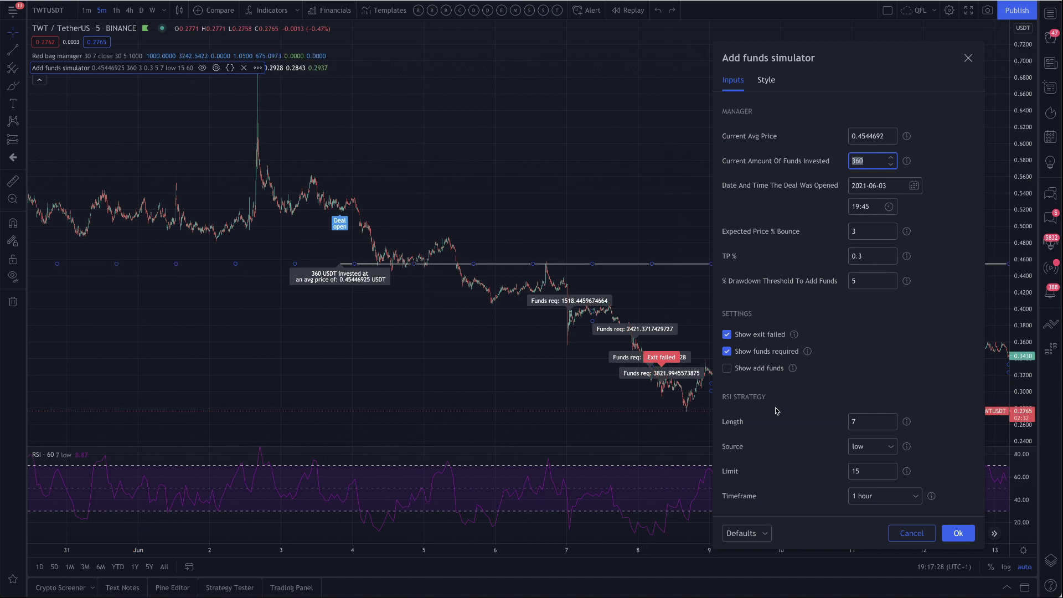
click(727, 369)
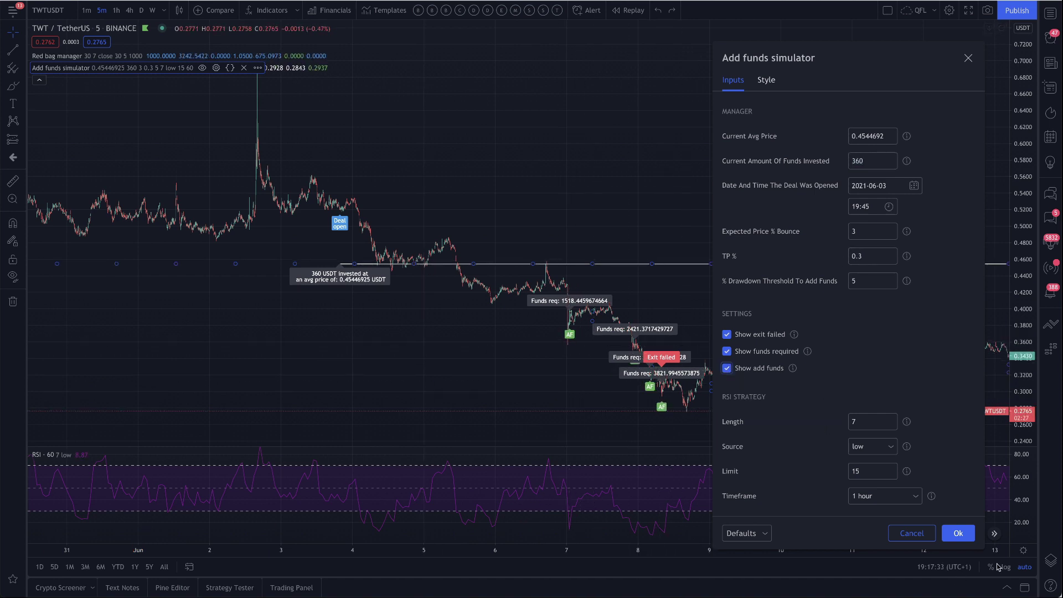
click(952, 534)
- Review the drawdown threshold and RSI strategy settings of the Add funds simulator against the first add-funds marker on 7 June, and accept them
scroll(629, 552, up, 5)
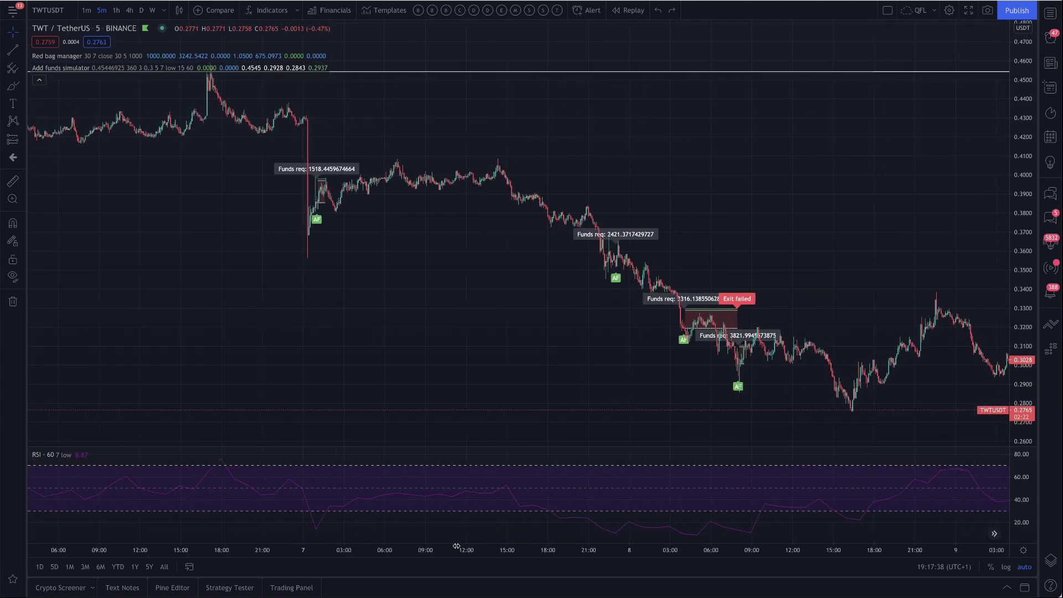
drag(411, 316, 790, 477)
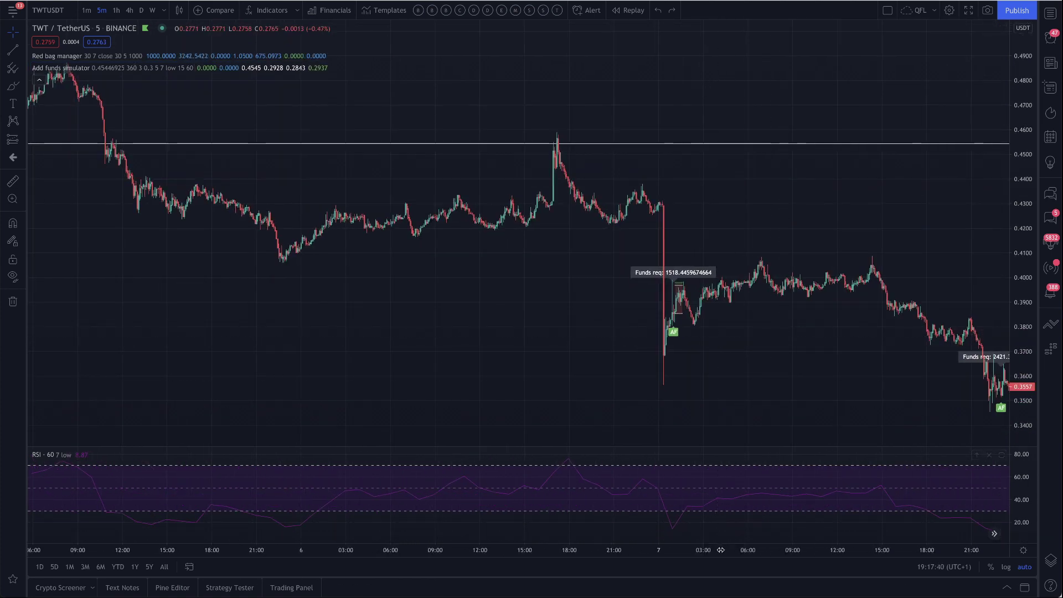
scroll(469, 332, up, 4)
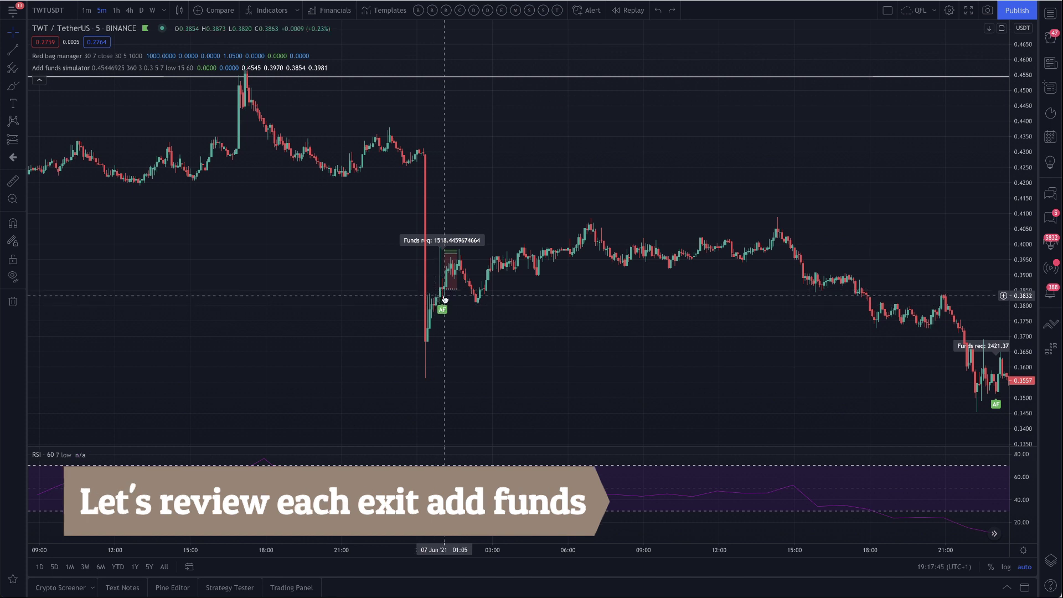
double_click(102, 68)
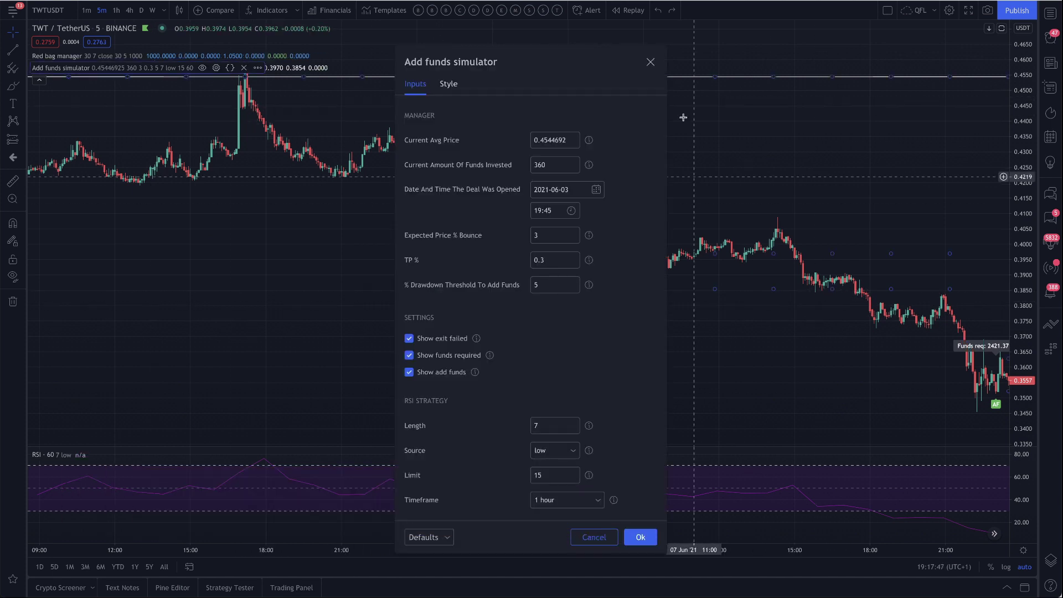
drag(562, 66, 866, 65)
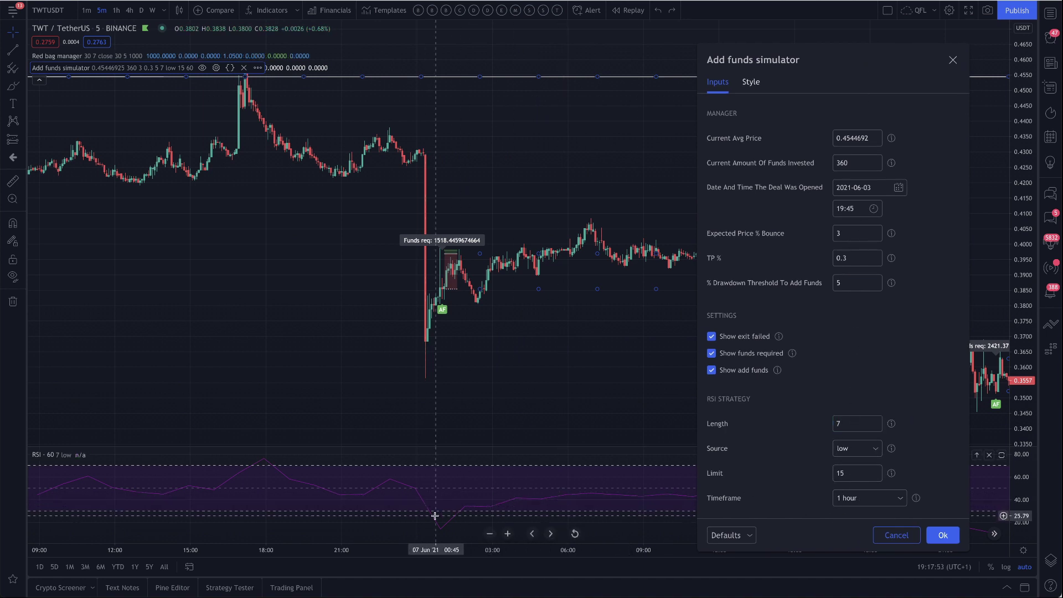
click(942, 535)
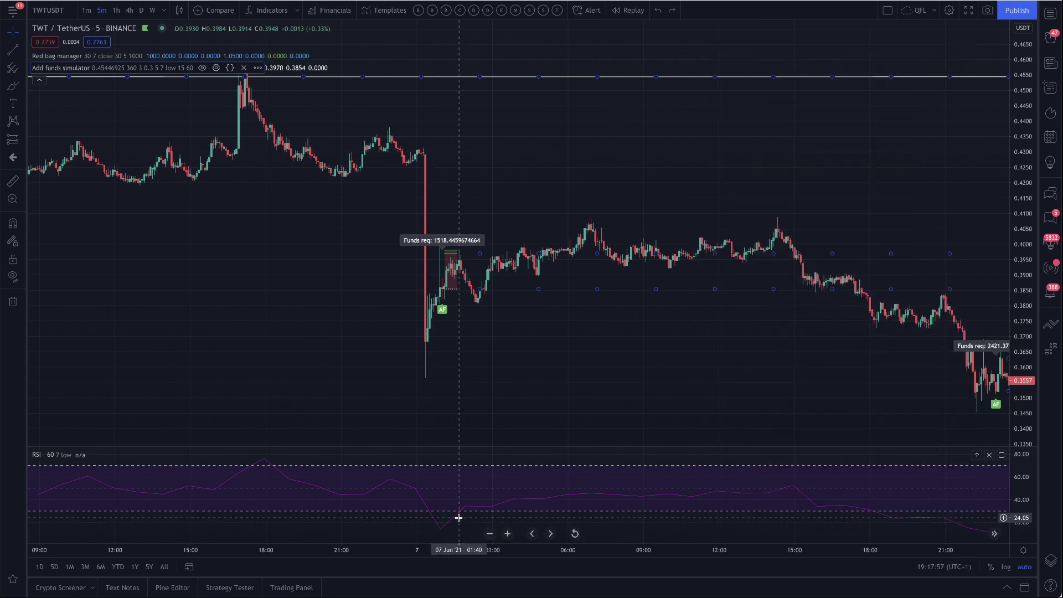
- Place a horizontal line in the RSI pane at about 14.44, by the early 7 June low, and compare it with the add-funds marker
drag(458, 522, 454, 529)
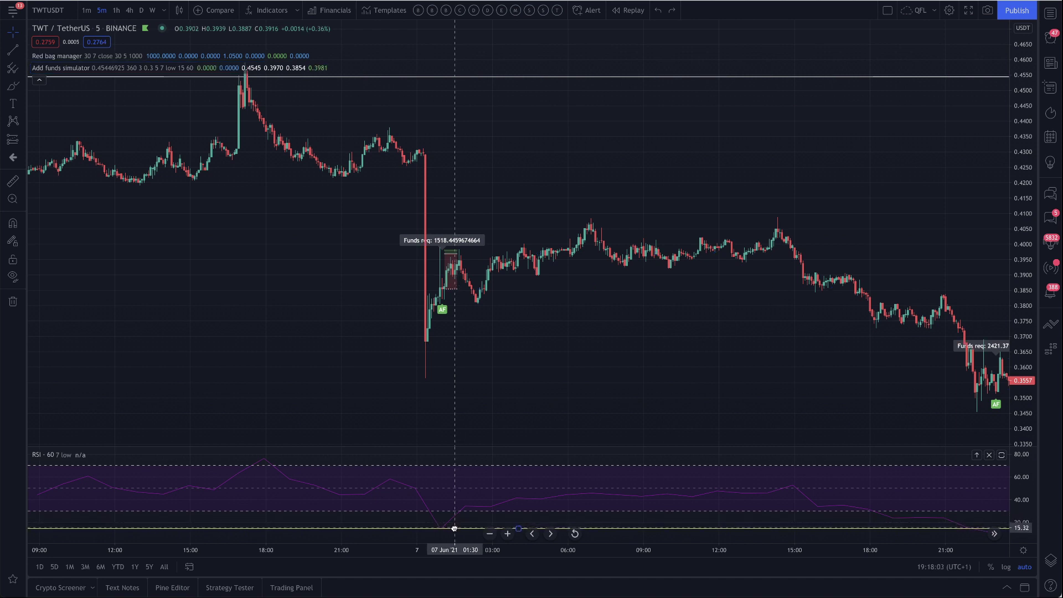
scroll(482, 460, down, 1)
drag(446, 532, 447, 533)
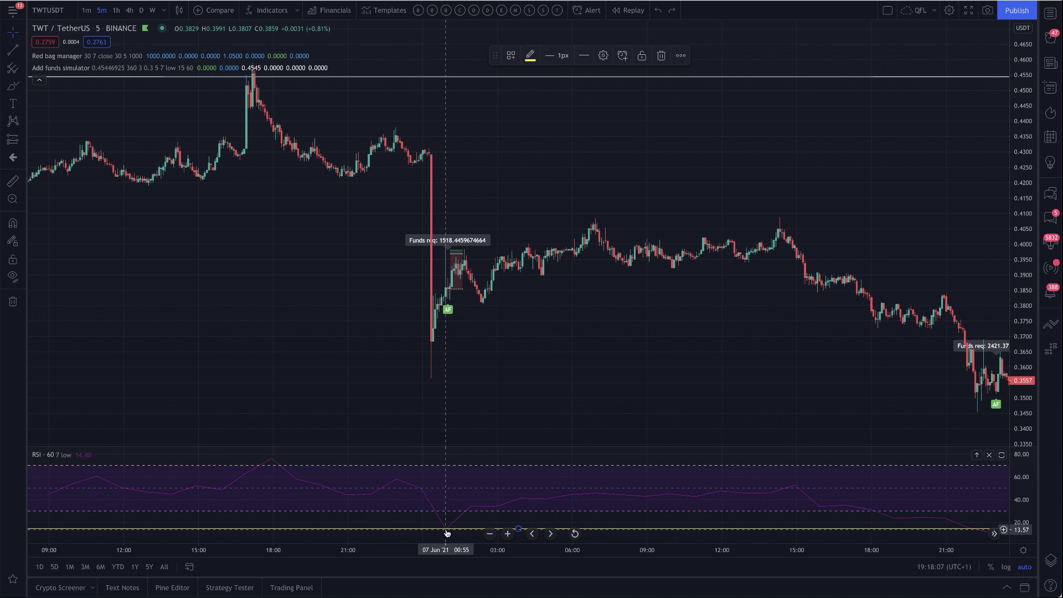
scroll(447, 533, up, 1)
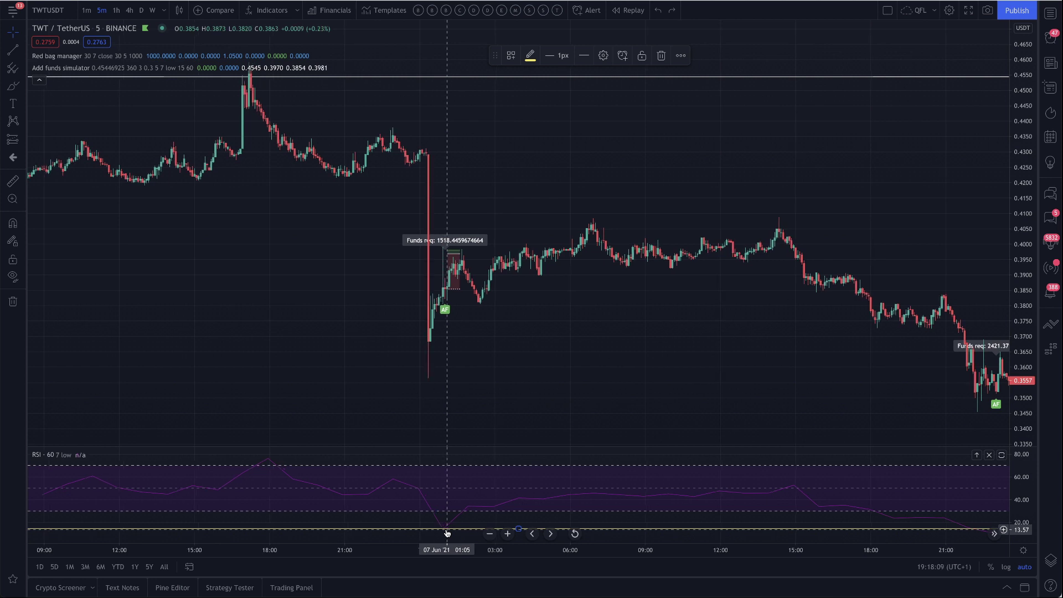
scroll(447, 533, down, 1)
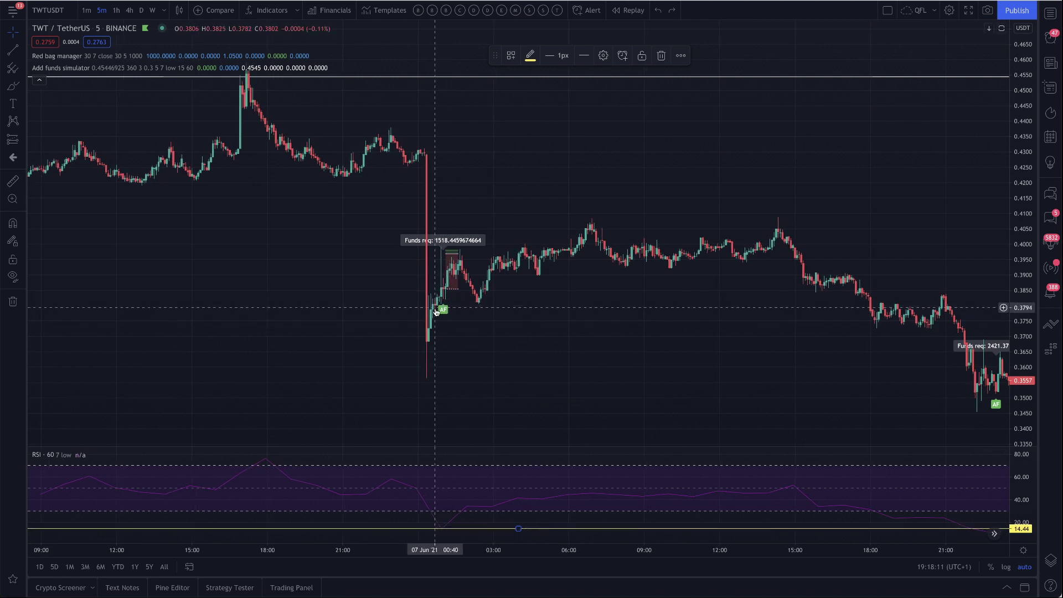
- Measure the price bounce from the first add-funds entry on 7 June up to its exit level, and clear the measurement
scroll(475, 548, up, 1)
scroll(474, 548, up, 2)
drag(353, 347, 641, 347)
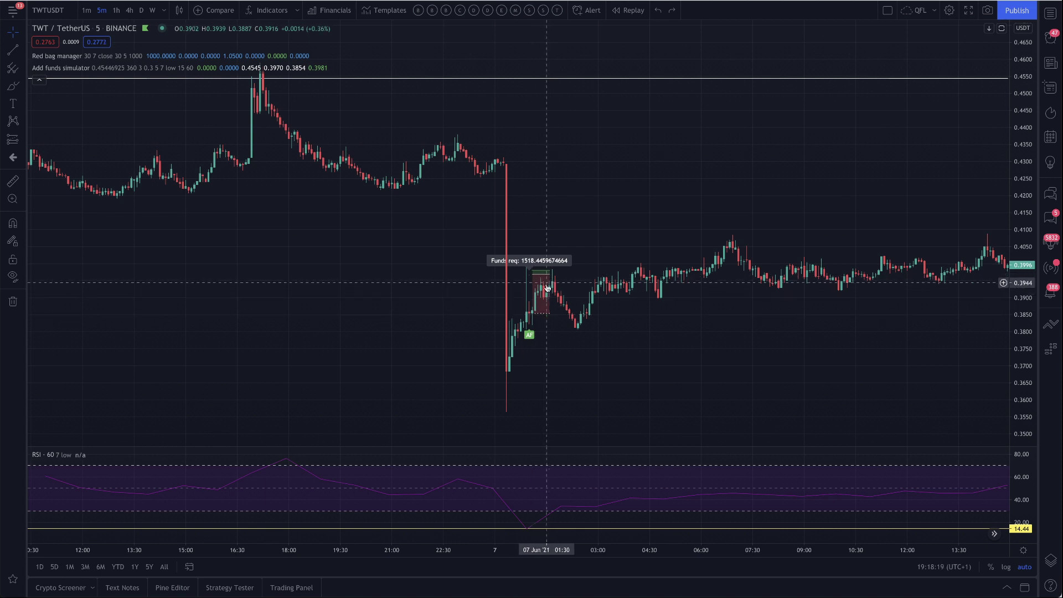
shift+click(558, 314)
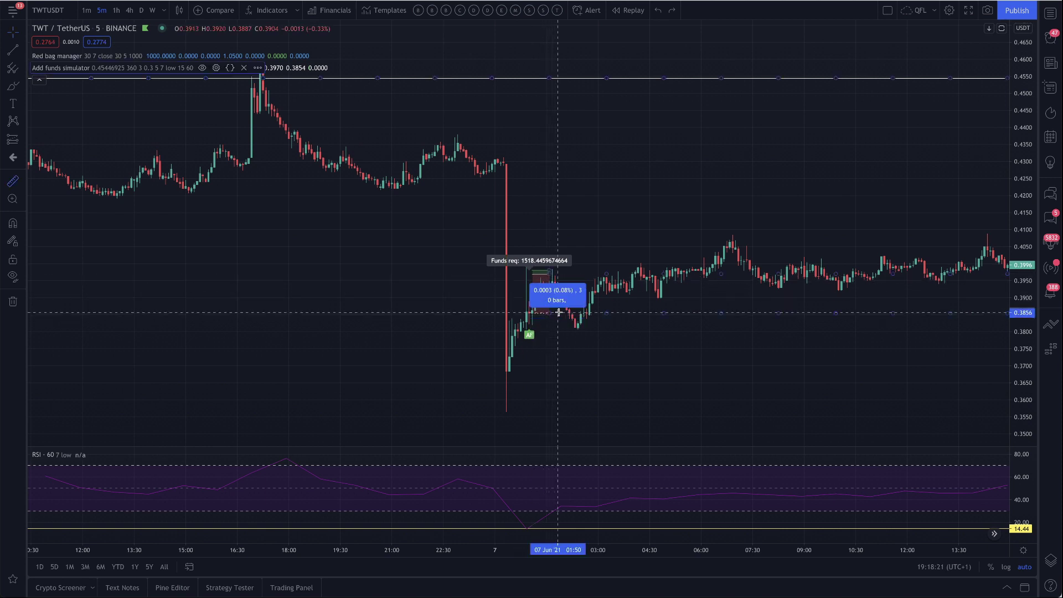
click(583, 274)
click(581, 272)
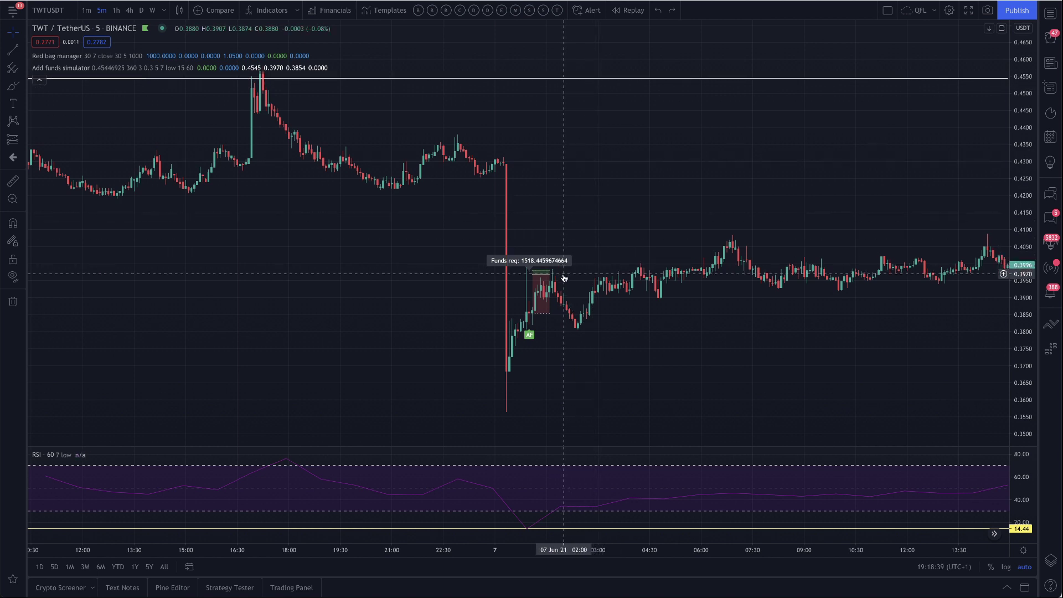
- Brush a freehand stroke linking the original average price line to the first add-funds exit level on 7 June
click(13, 85)
drag(609, 113, 615, 81)
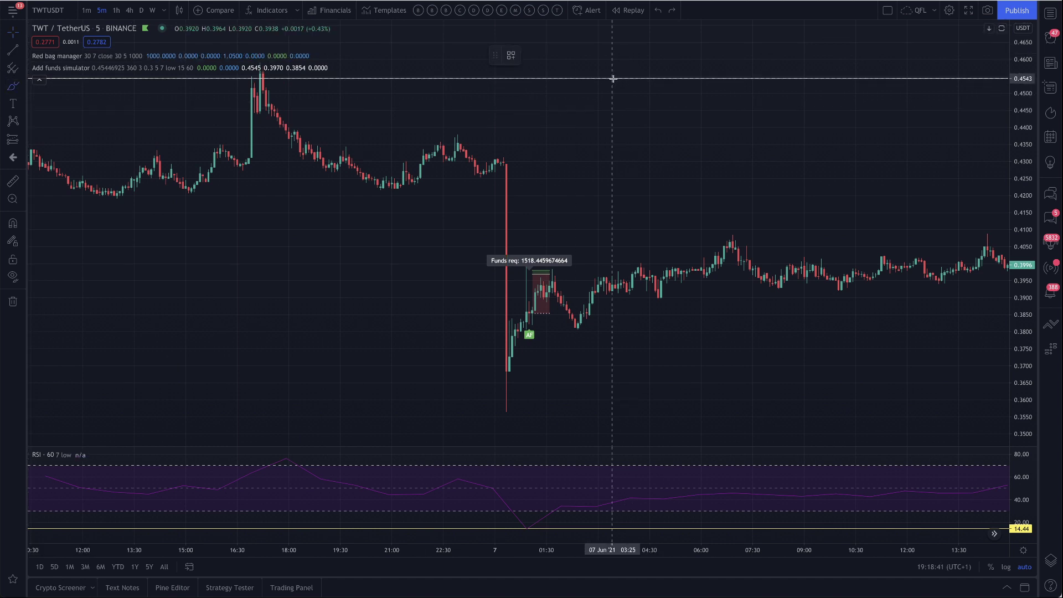
mouse_move(606, 148)
mouse_down()
mouse_move(576, 259)
mouse_move(553, 273)
mouse_up()
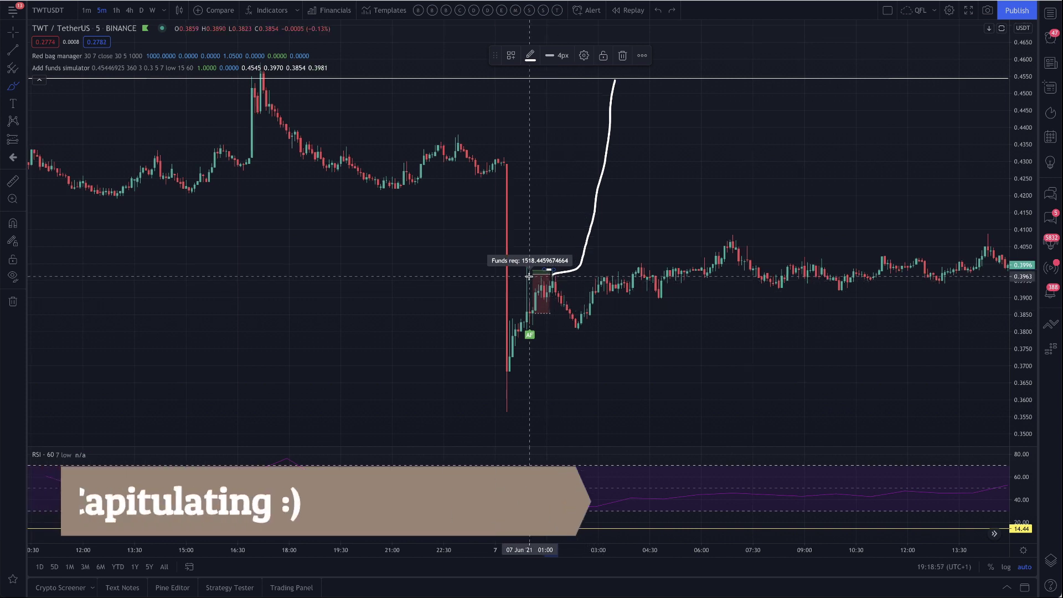
- Brush lines at the entry and exit levels of the first add-funds range, write "3 %" between them, and mark the following 7 June peak
scroll(387, 538, down, 10)
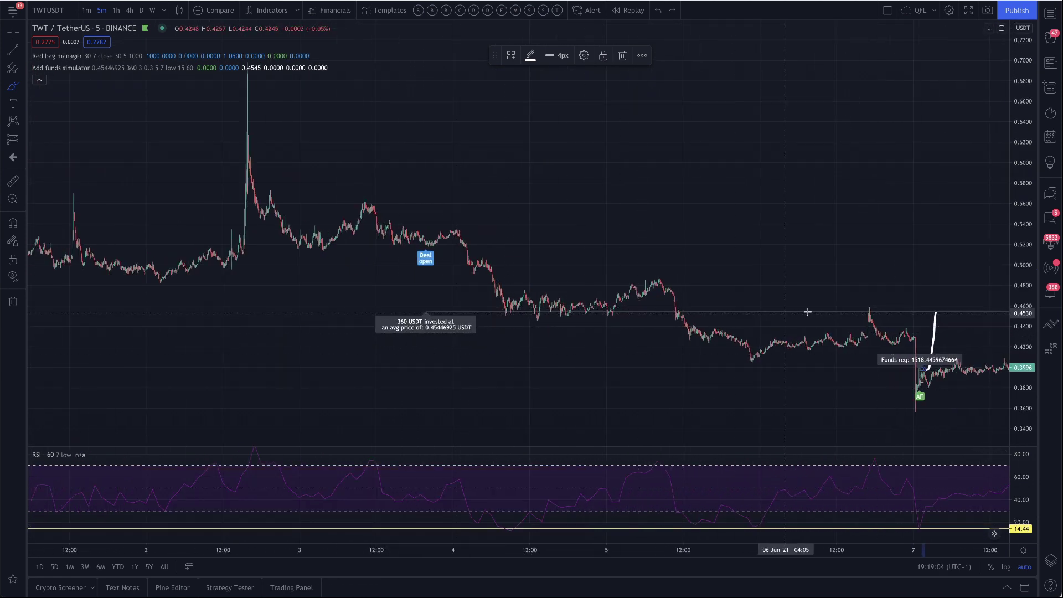
drag(743, 547, 85, 553)
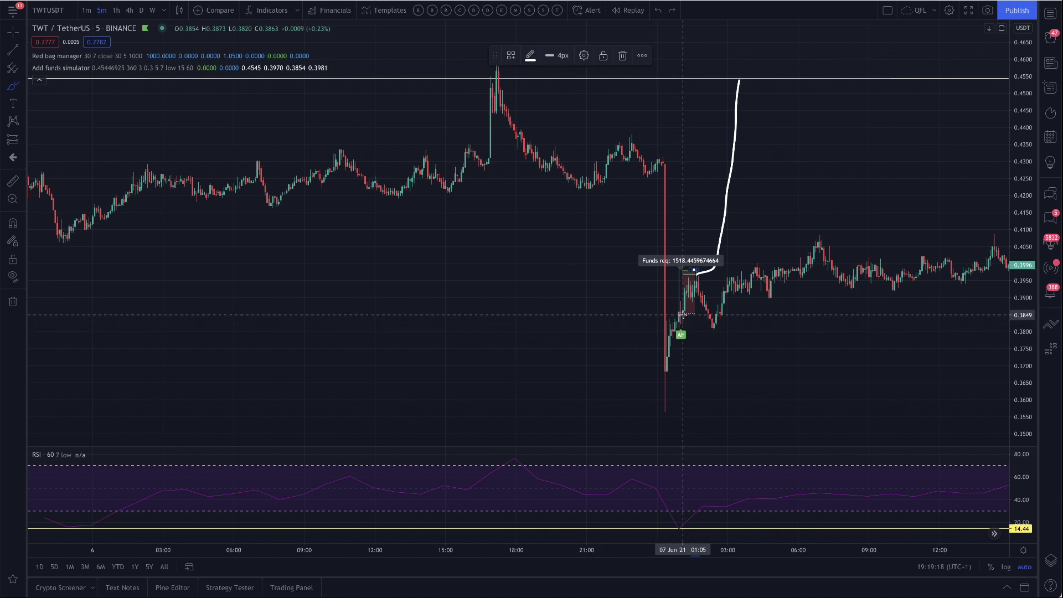
scroll(636, 299, up, 5)
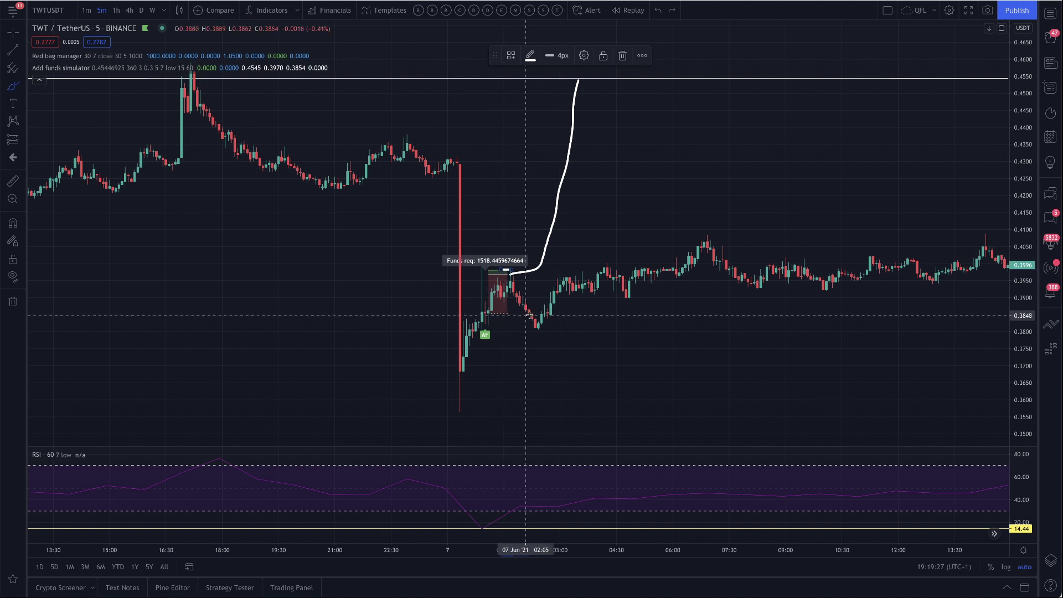
drag(516, 313, 599, 314)
drag(541, 271, 637, 272)
mouse_move(629, 288)
mouse_down()
mouse_move(637, 284)
mouse_move(638, 310)
mouse_up()
drag(685, 283, 672, 324)
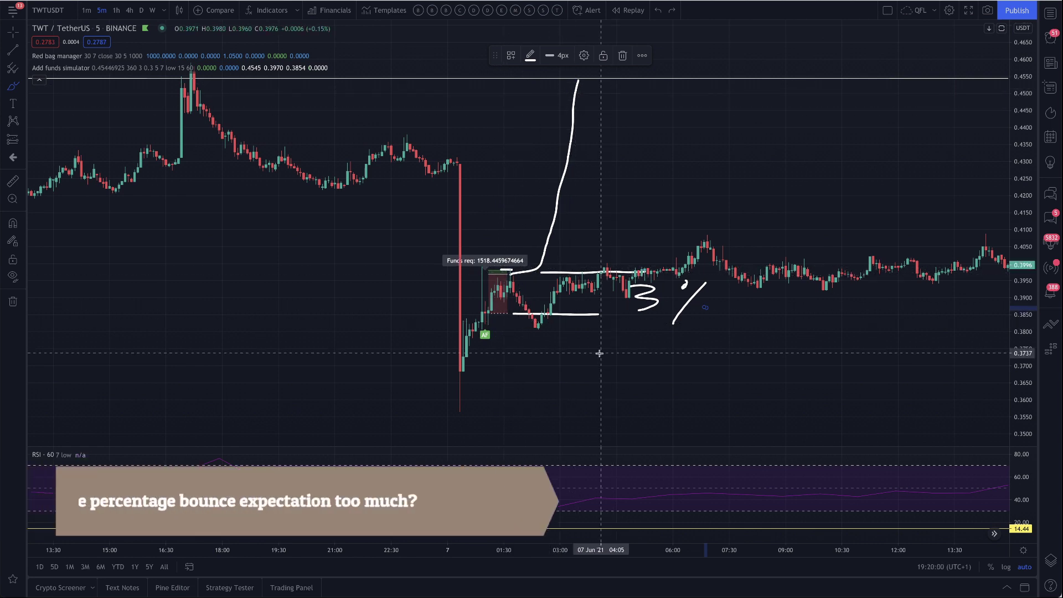
drag(698, 237, 720, 236)
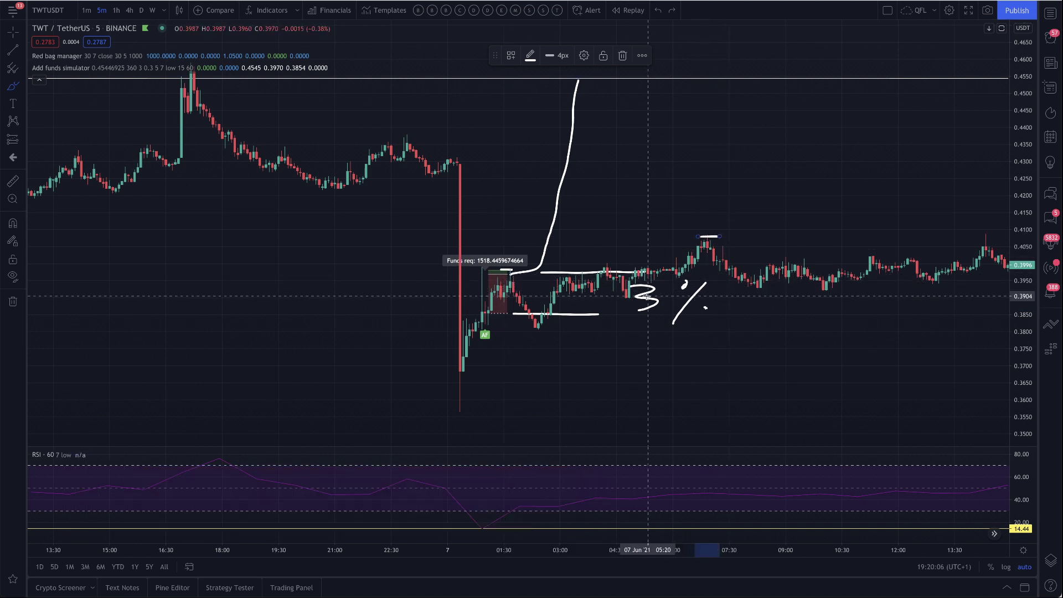
- Set the Add funds simulator's Expected Price % Bounce to 6, accept it, and examine each add-funds range and failed exit through 8 June
double_click(540, 79)
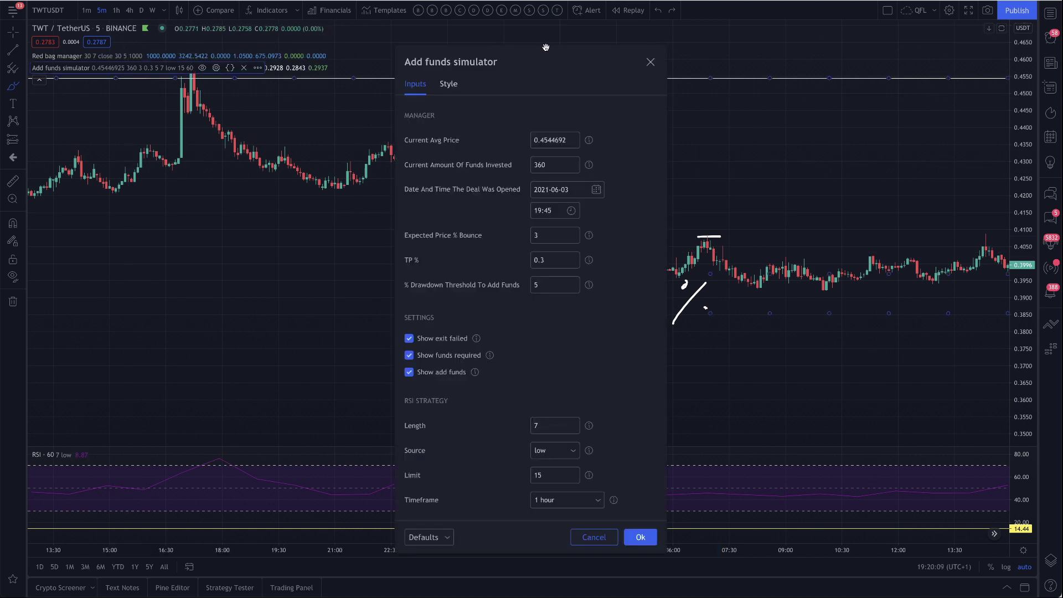
drag(548, 60, 908, 94)
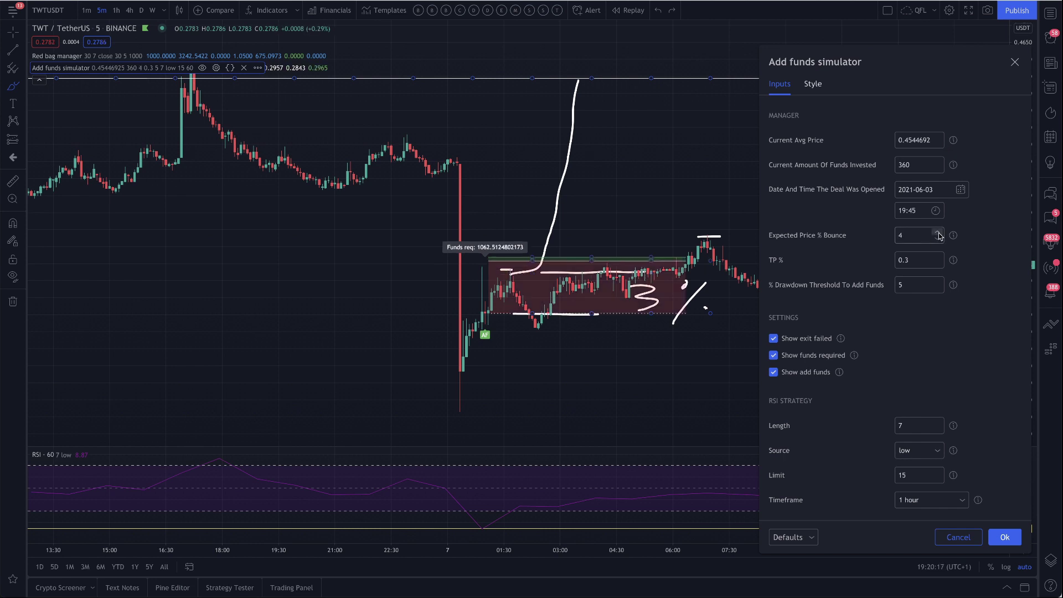
drag(918, 65, 275, 78)
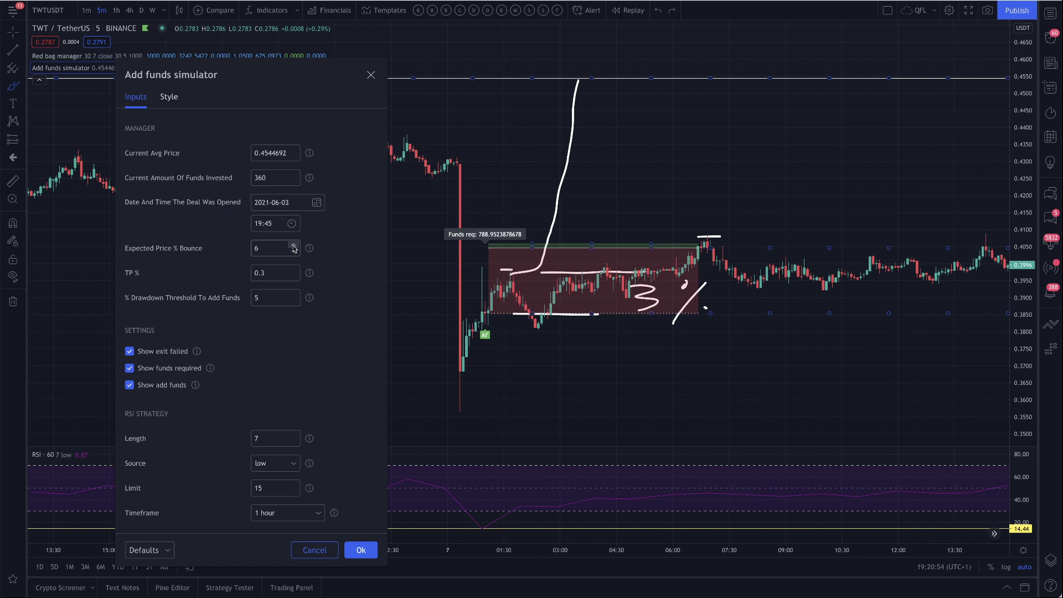
click(360, 549)
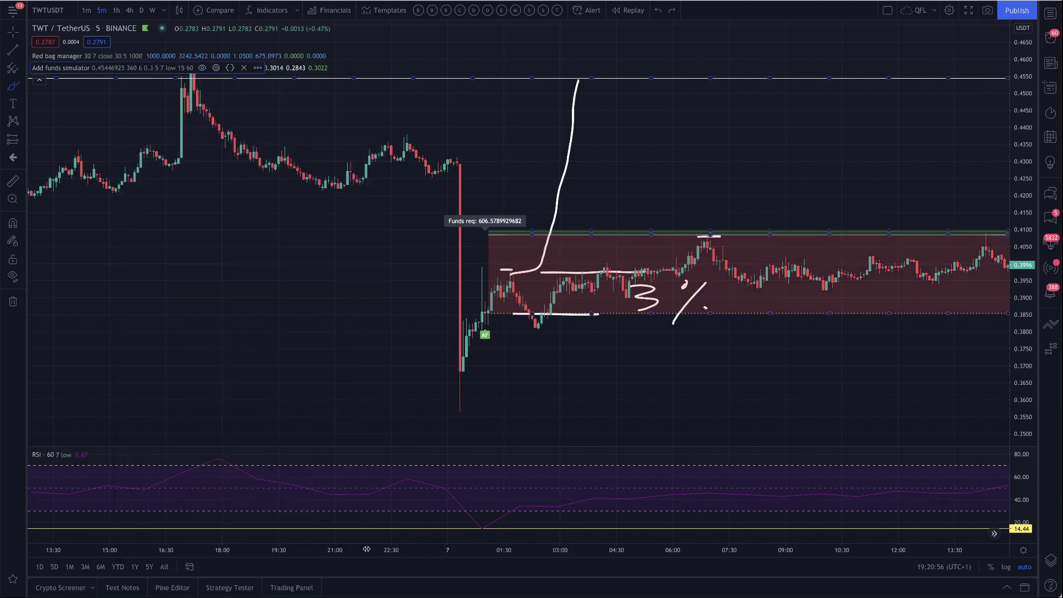
scroll(406, 553, down, 3)
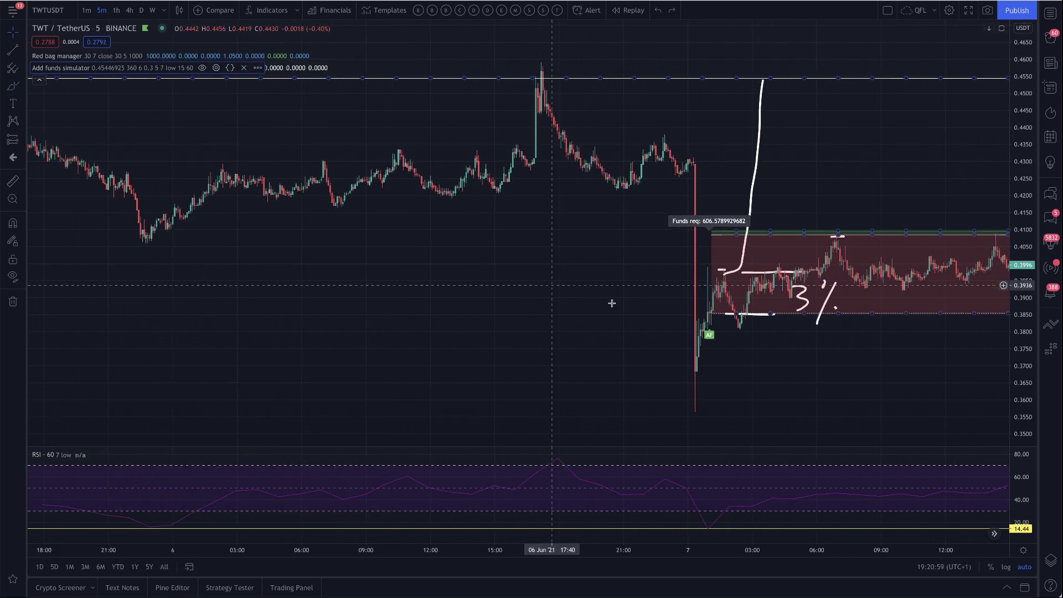
drag(880, 379, 512, 390)
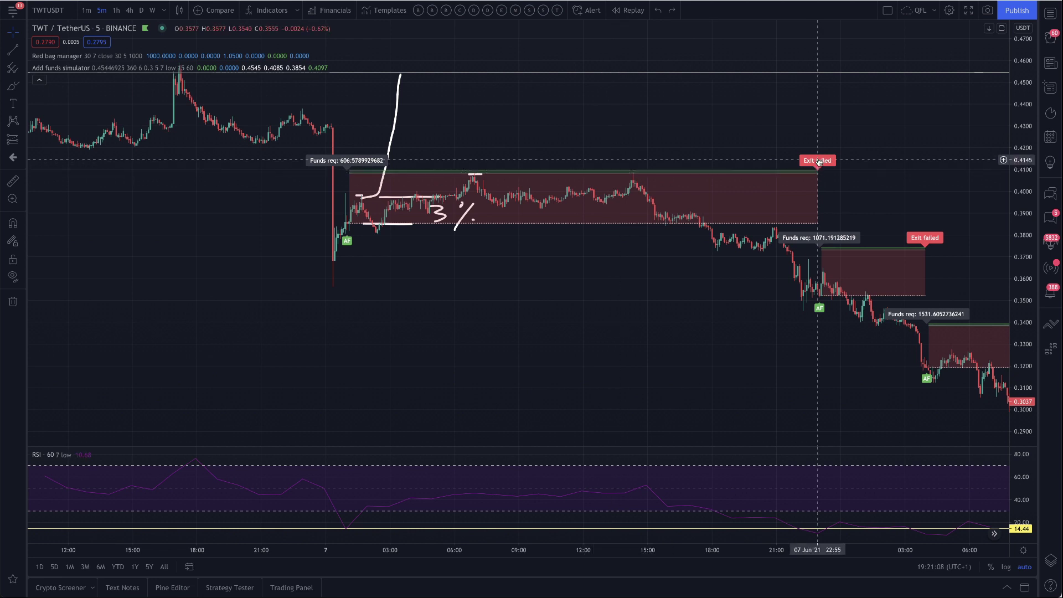
scroll(814, 167, right, 5)
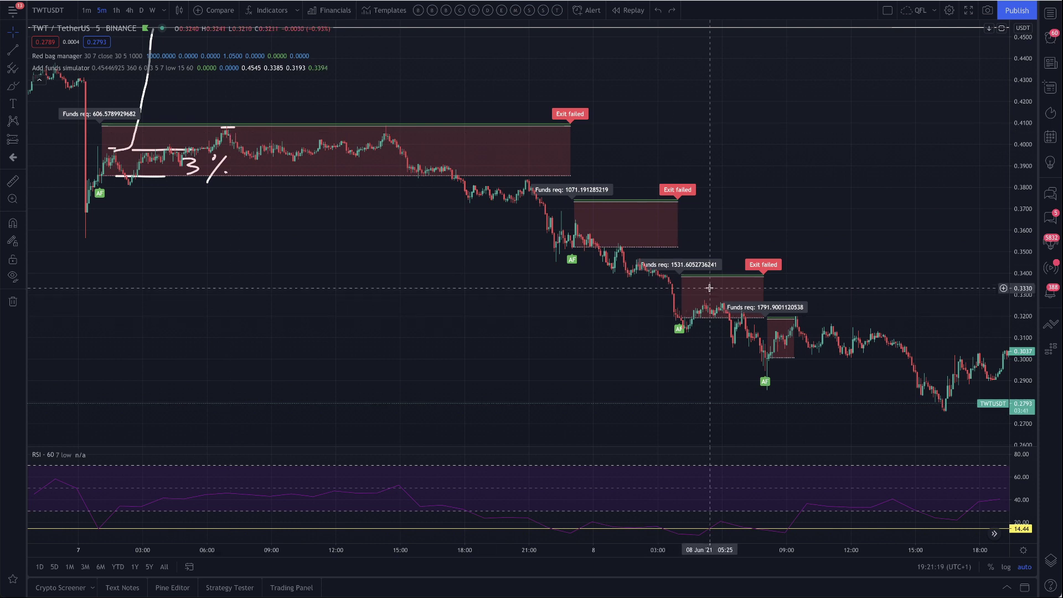
- Lower Expected Price % Bounce through 5, 3 and 2.5 to 2, comparing the funds required and exits, and accept the setting
double_click(65, 69)
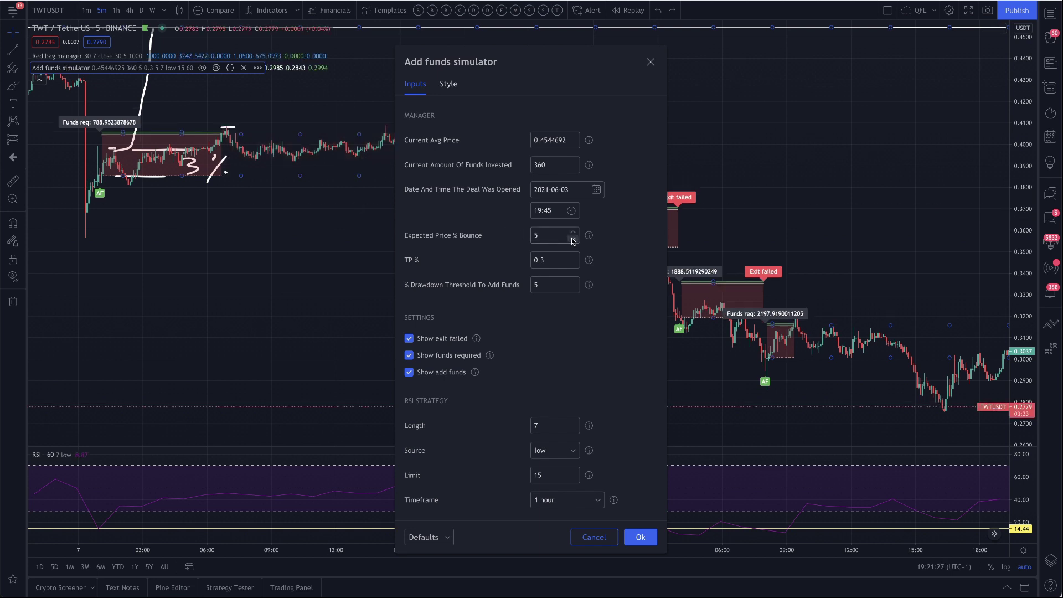
mouse_move(323, 174)
mouse_down()
mouse_move(657, 267)
mouse_move(533, 272)
mouse_move(640, 409)
mouse_move(640, 340)
mouse_move(462, 166)
mouse_move(472, 102)
mouse_up()
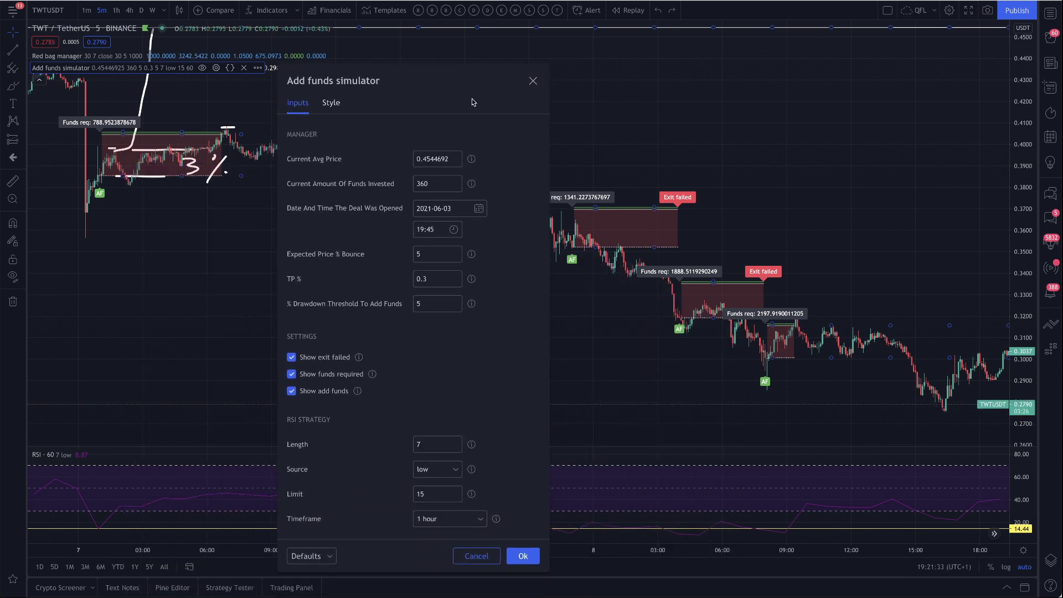
click(455, 259)
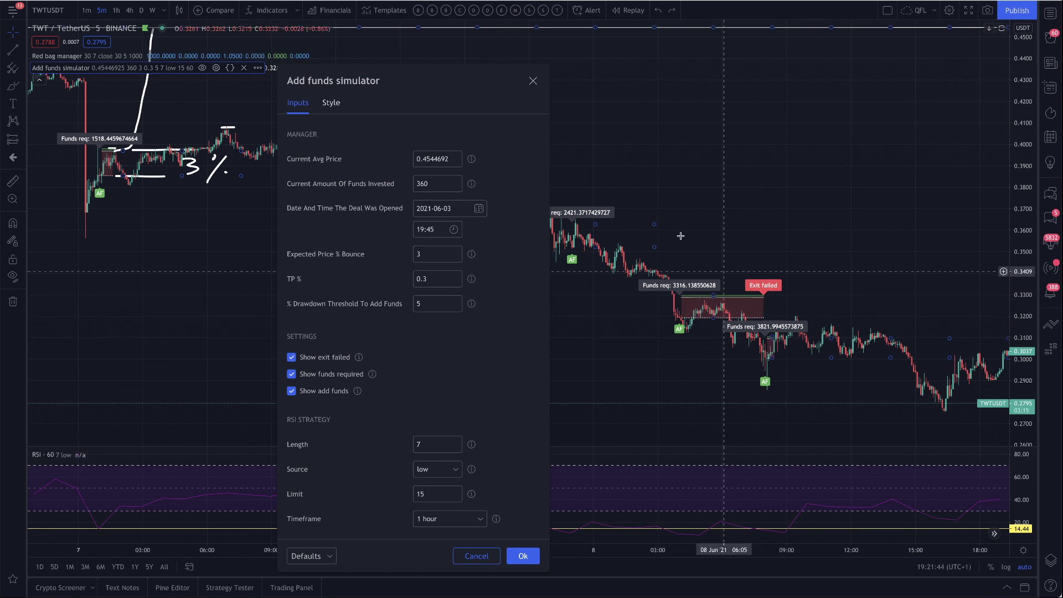
mouse_move(451, 84)
mouse_down()
mouse_move(307, 379)
mouse_move(212, 220)
mouse_move(459, 279)
mouse_move(554, 354)
mouse_move(680, 393)
mouse_move(586, 221)
mouse_move(491, 281)
mouse_move(591, 347)
mouse_move(576, 345)
mouse_move(435, 76)
mouse_up()
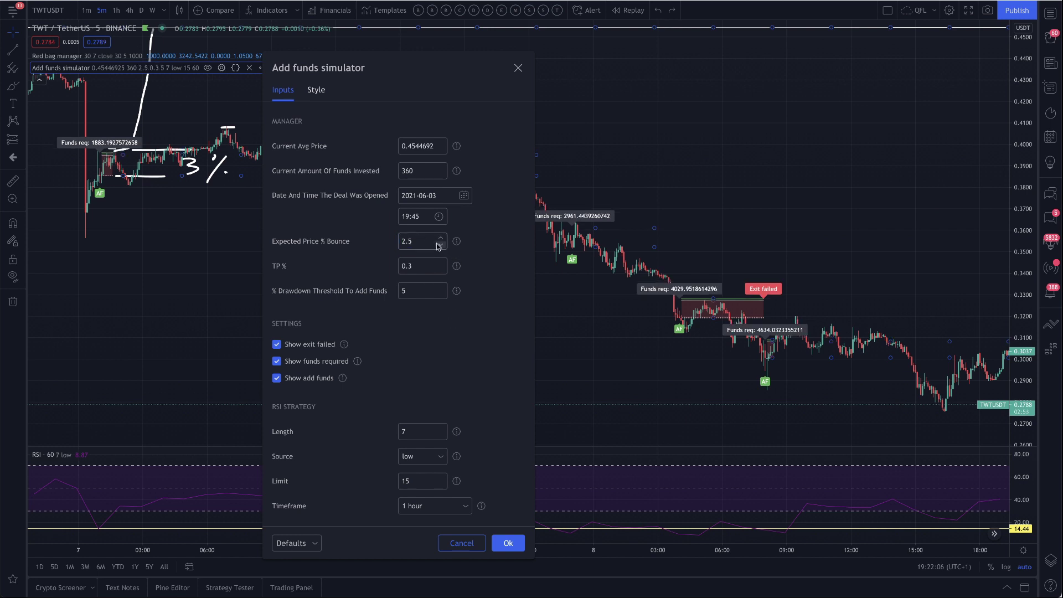
click(456, 330)
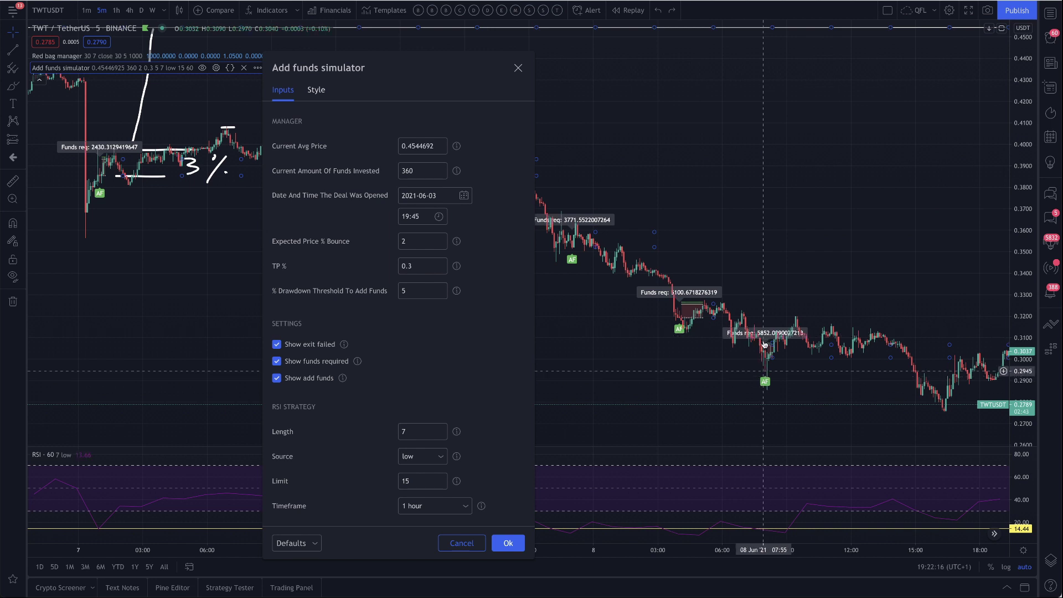
click(507, 542)
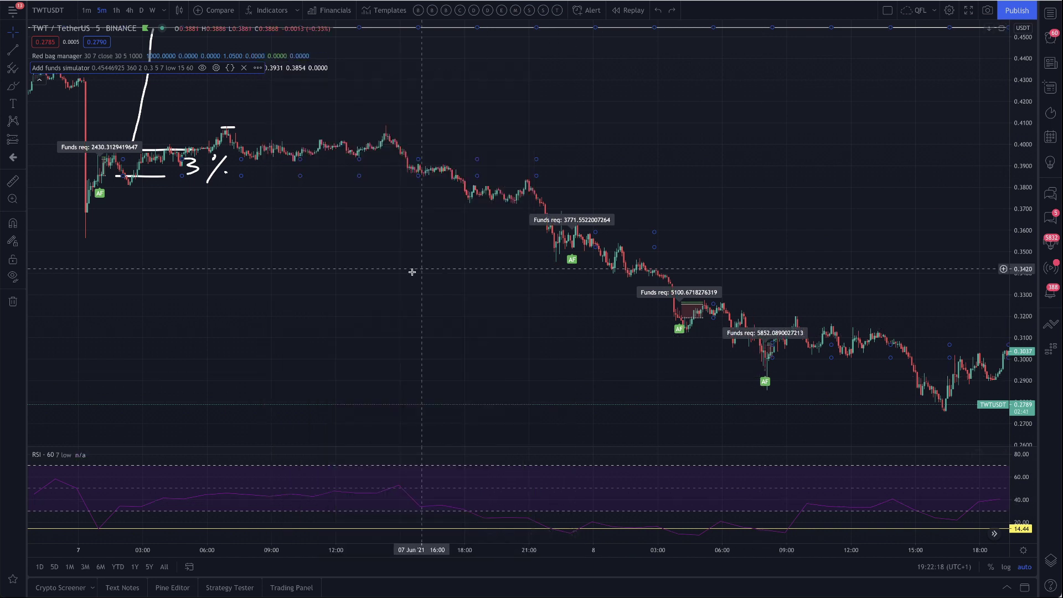
scroll(517, 554, down, 3)
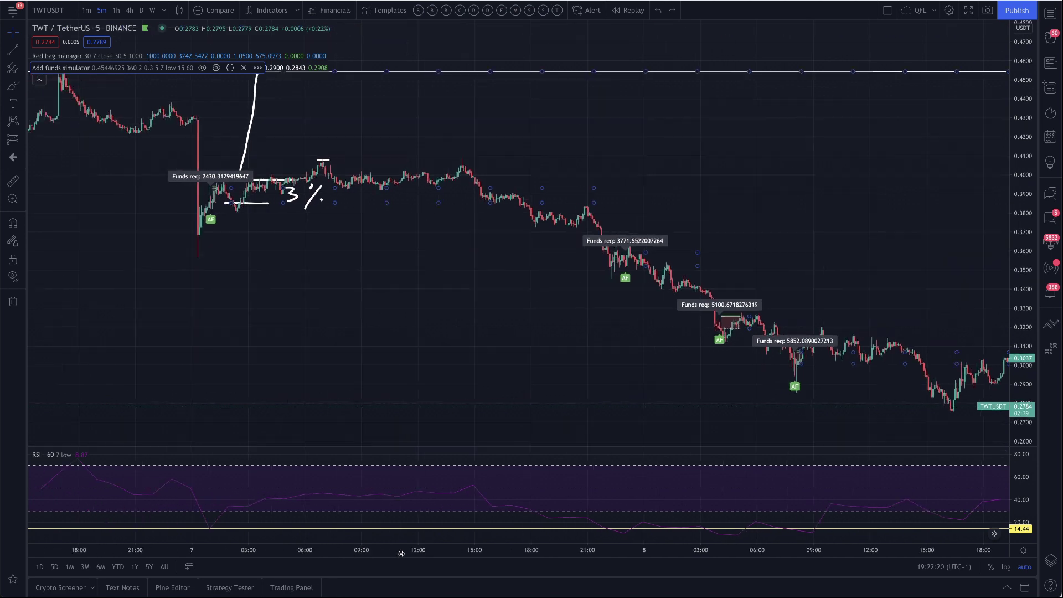
scroll(519, 560, down, 1)
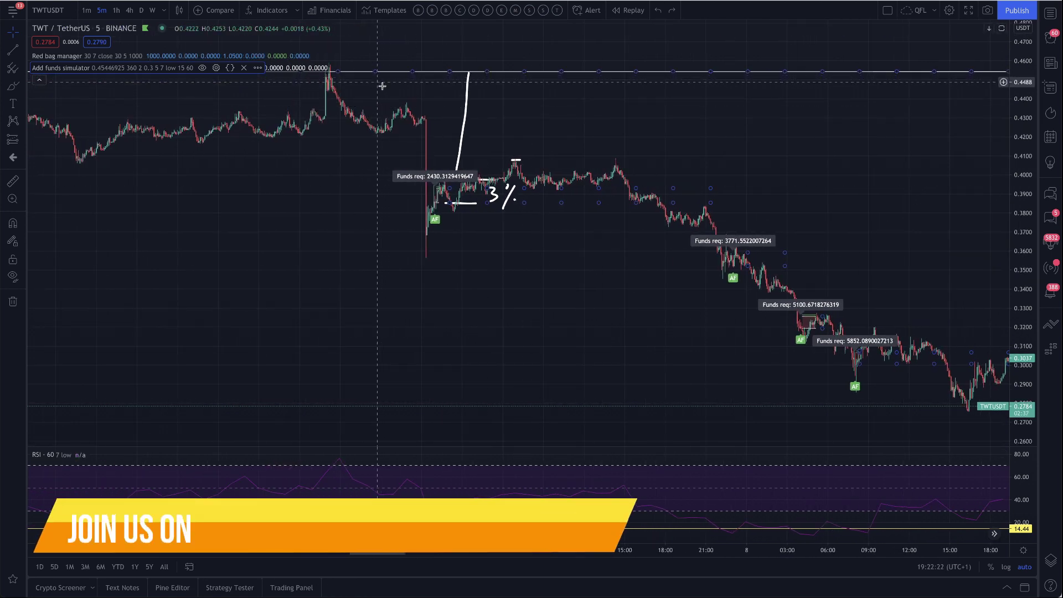
- Review the deal from its 3 June opening through the 7–8 June add-funds signals to the 12 June signal, comparing the RSI
scroll(433, 551, down, 5)
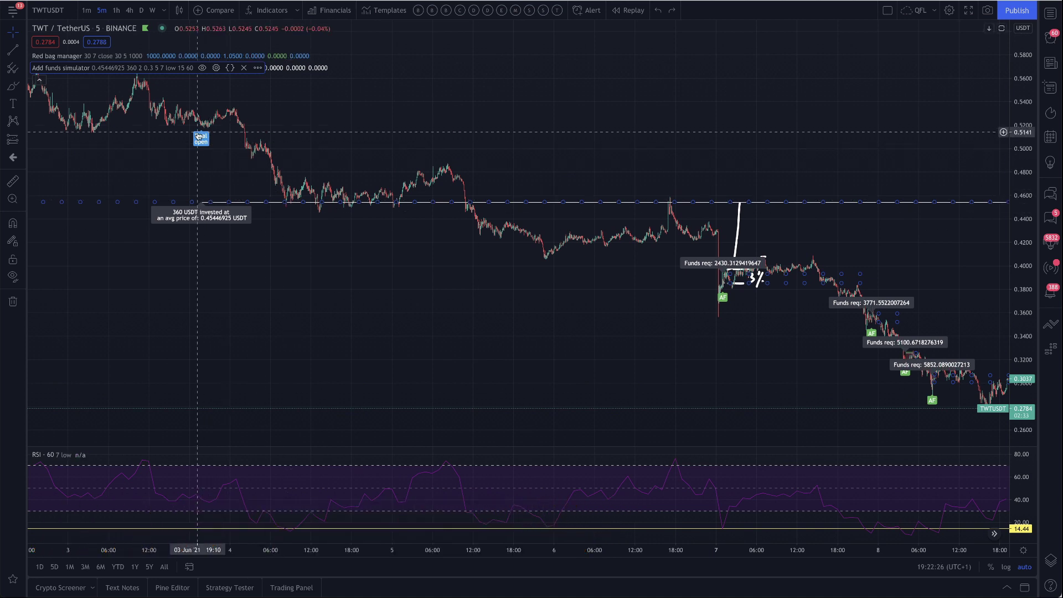
scroll(946, 544, up, 5)
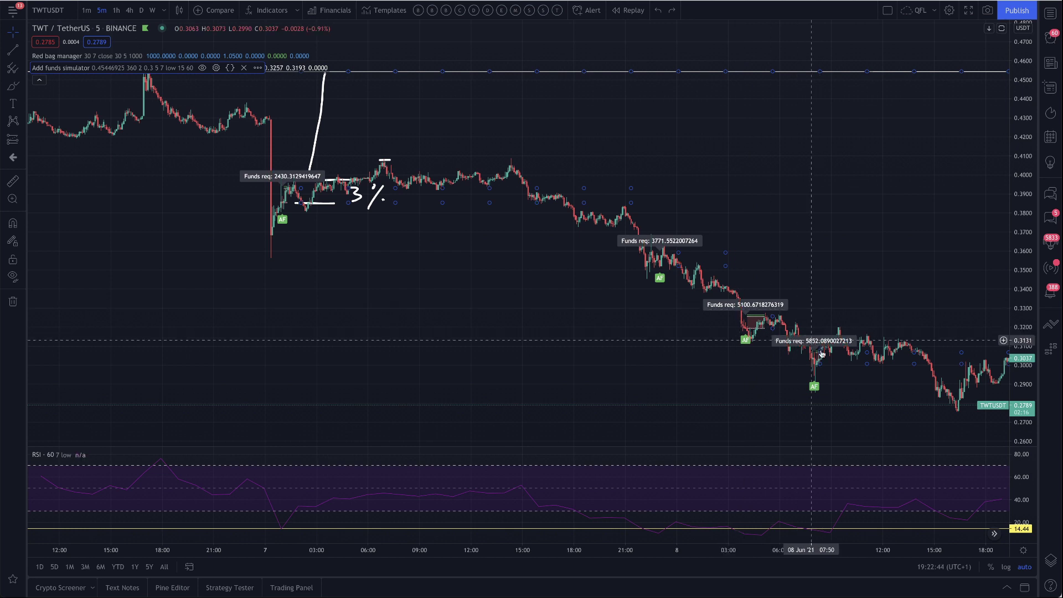
scroll(813, 344, down, 3)
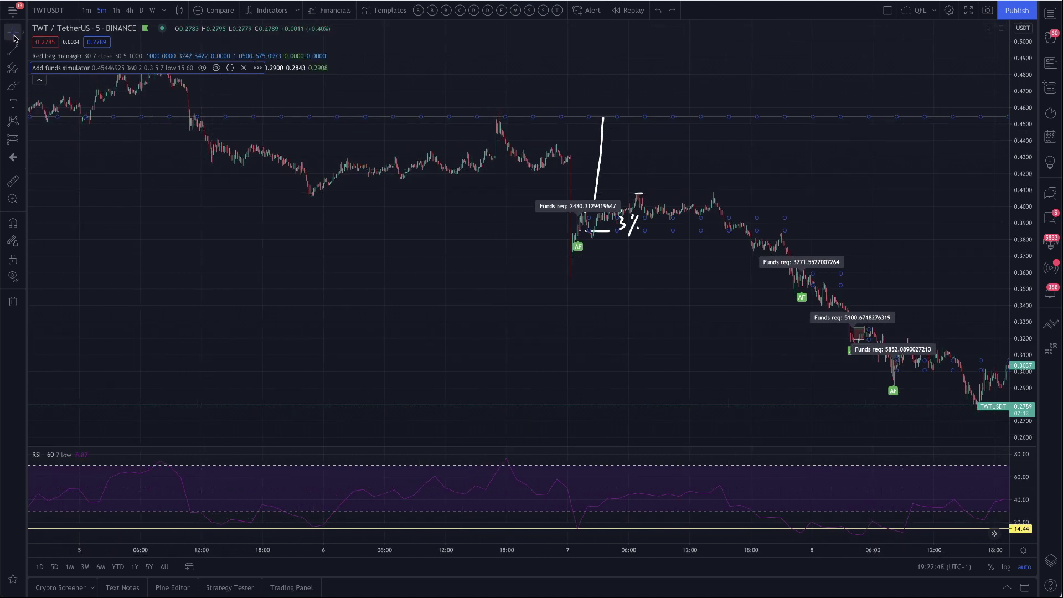
drag(816, 362, 313, 356)
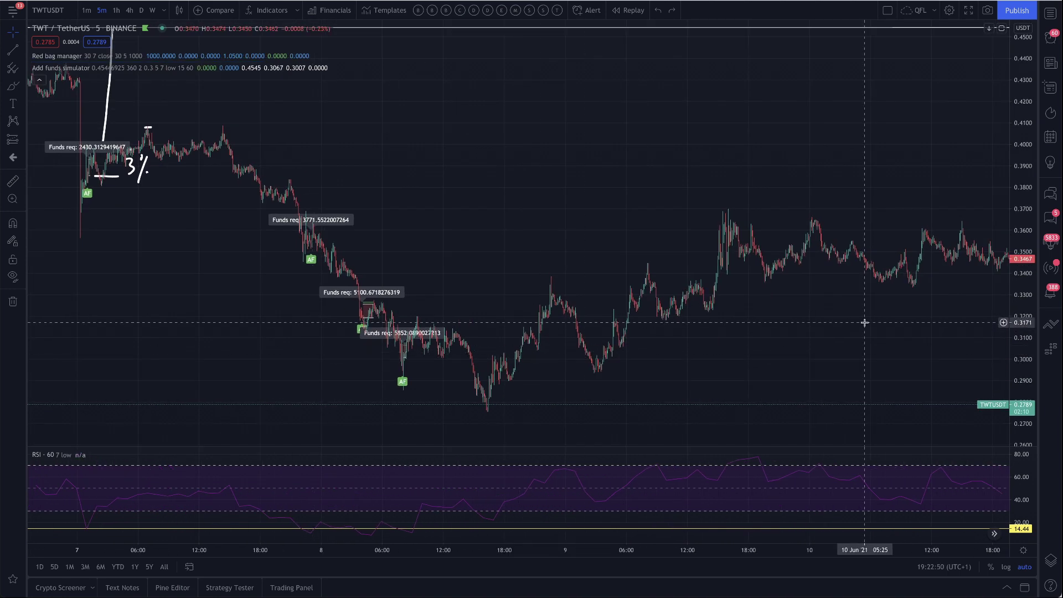
drag(865, 323, 624, 322)
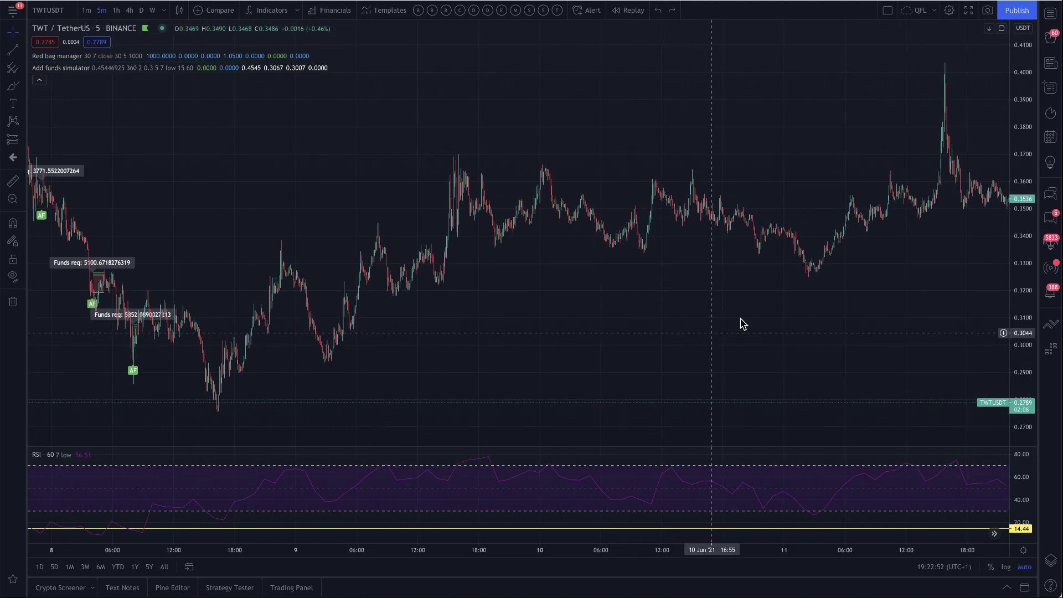
drag(931, 235, 769, 332)
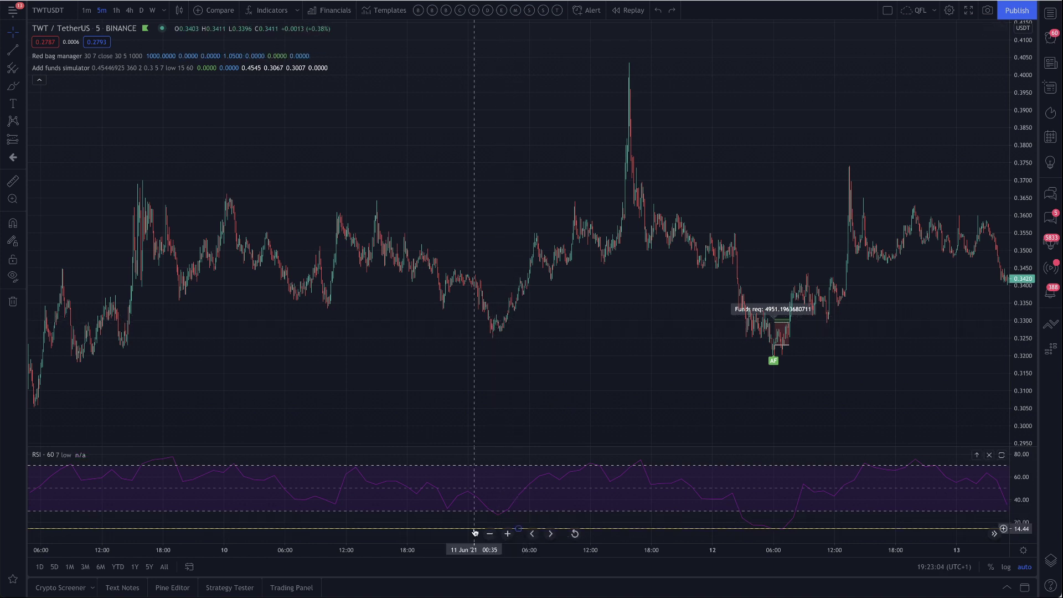
drag(366, 371, 816, 339)
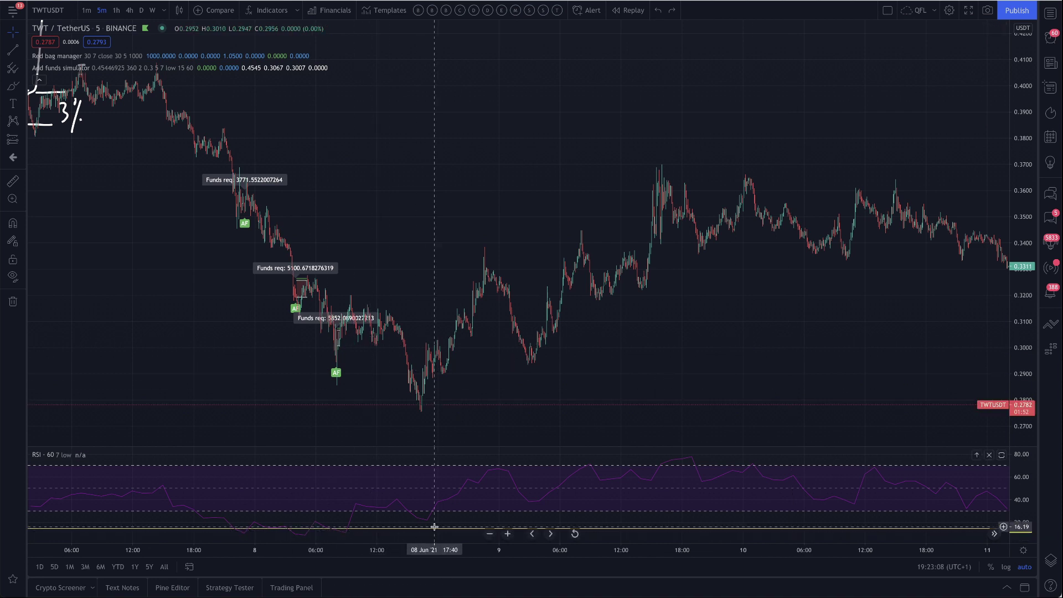
- Check the Add funds simulator's TP % setting, and examine the add-funds ranges through 18 June and back to the deal opening
double_click(94, 68)
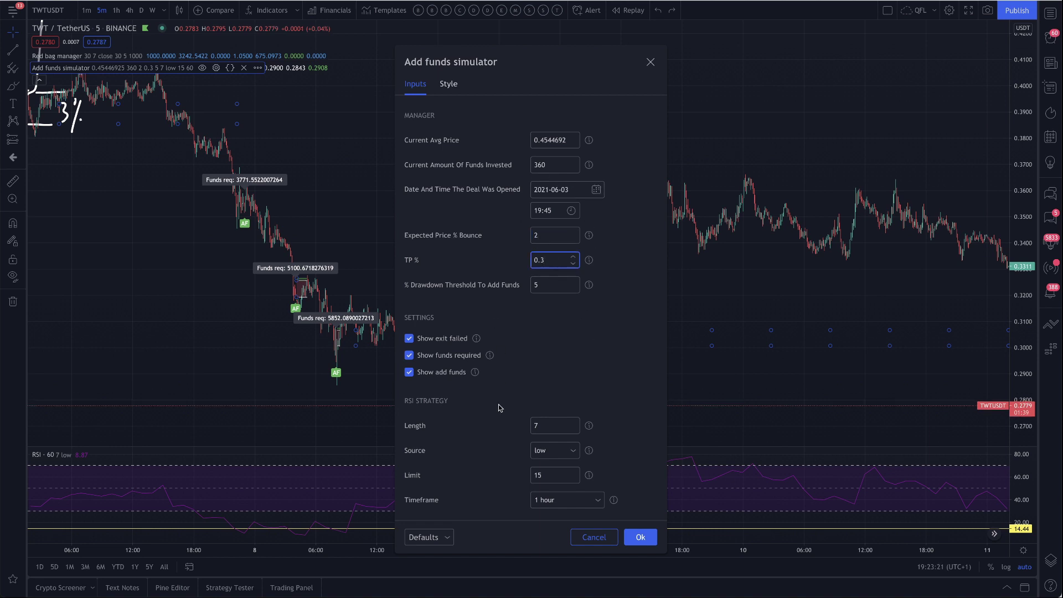
click(610, 540)
scroll(800, 364, down, 3)
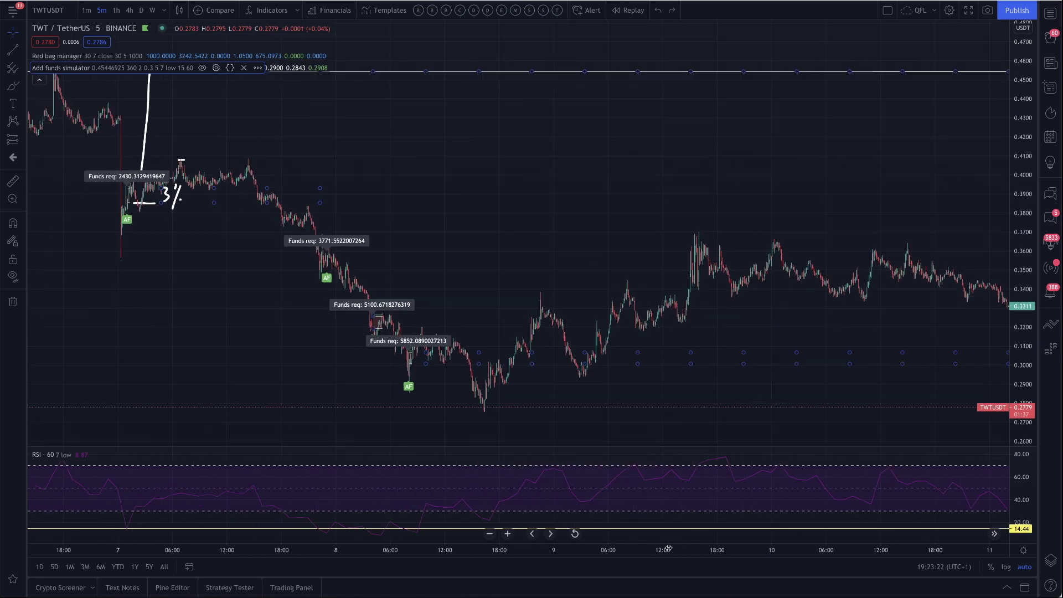
drag(869, 319, 387, 318)
drag(835, 317, 455, 331)
drag(821, 288, 190, 297)
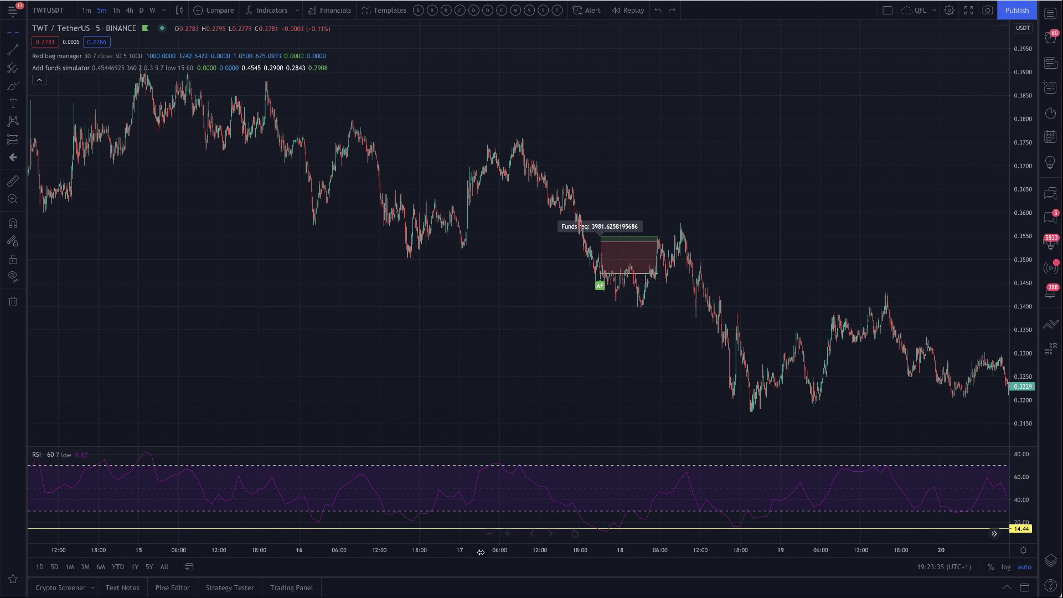
scroll(479, 554, down, 5)
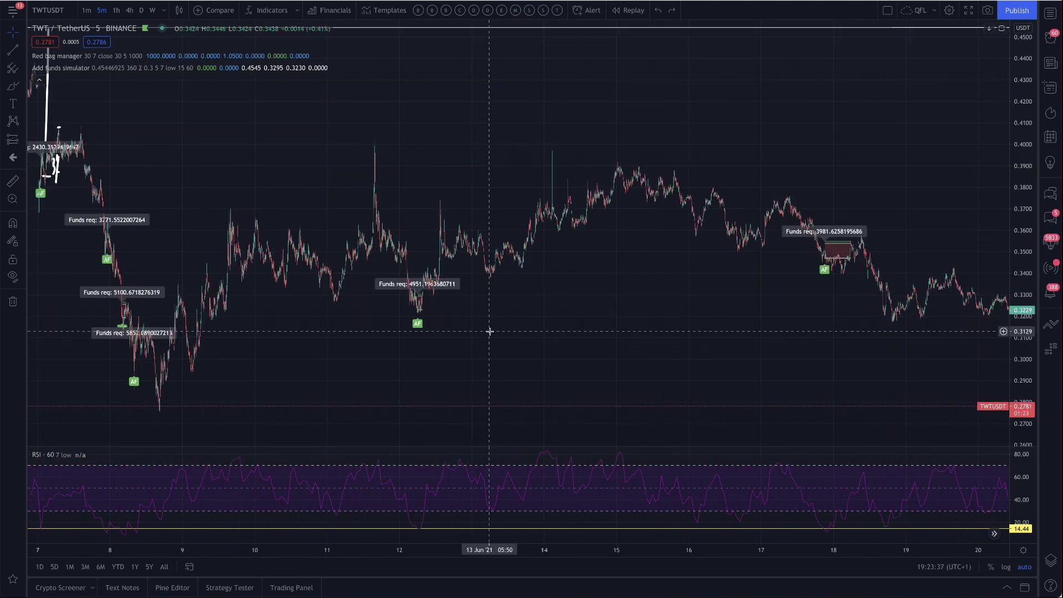
drag(488, 331, 742, 327)
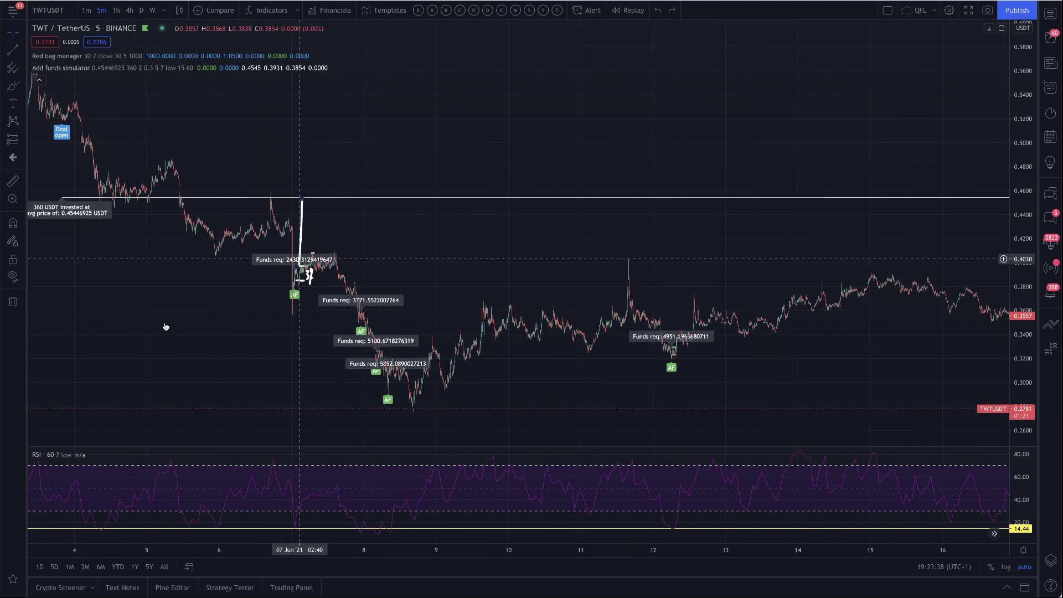
drag(169, 322, 425, 326)
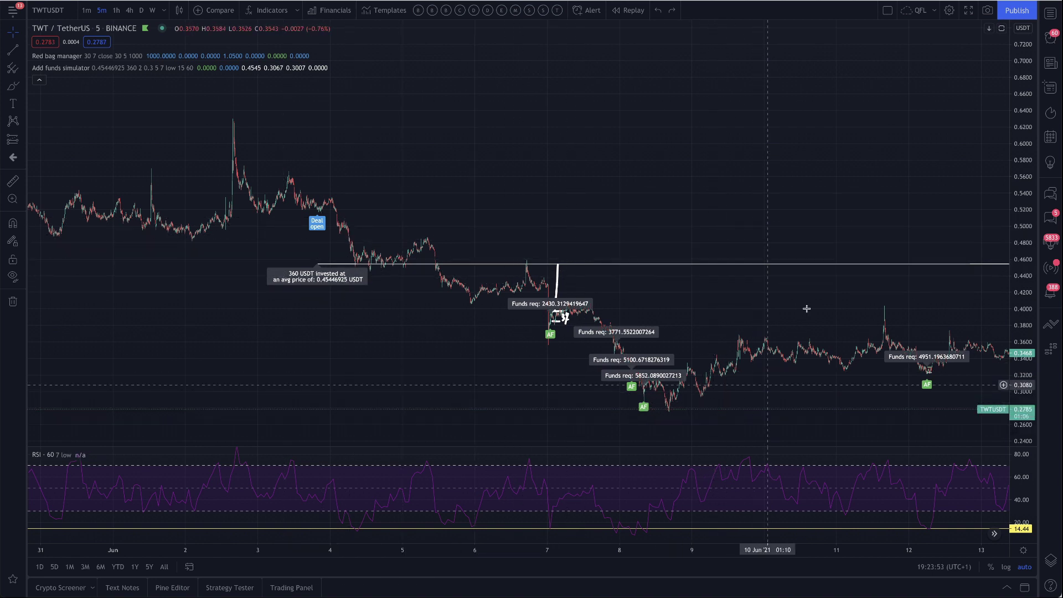
scroll(769, 303, right, 5)
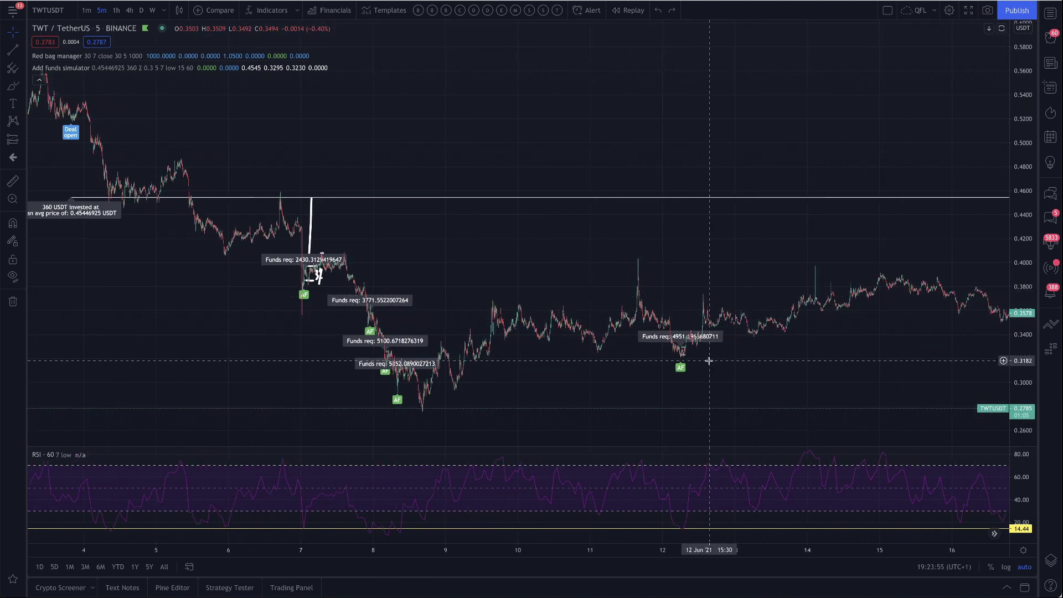
- Review the Add funds simulator's % Drawdown Threshold To Add Funds setting with the add-funds signals in view, and accept the settings
double_click(89, 67)
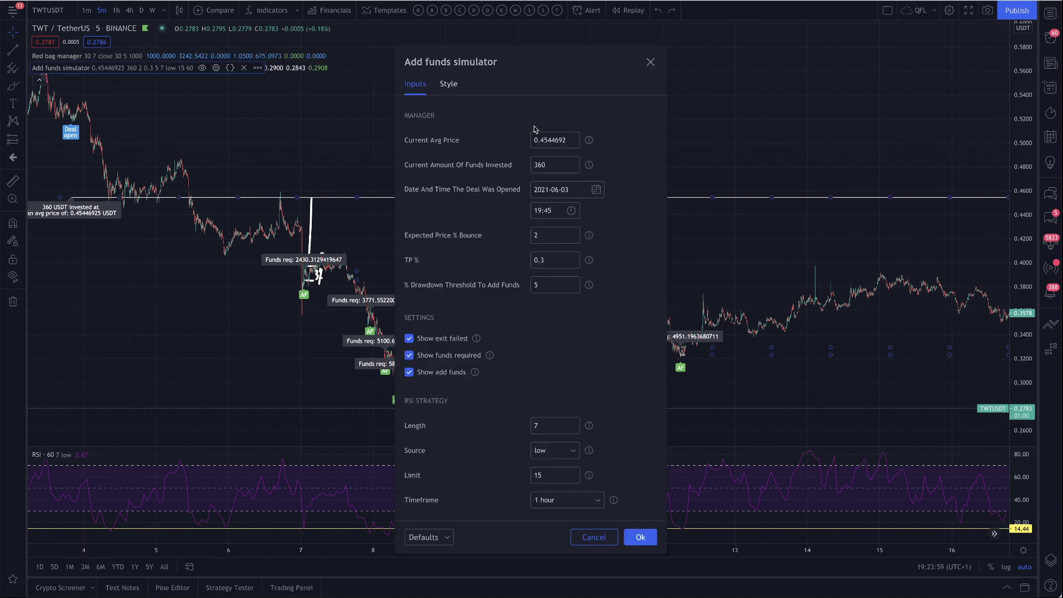
drag(554, 61, 867, 54)
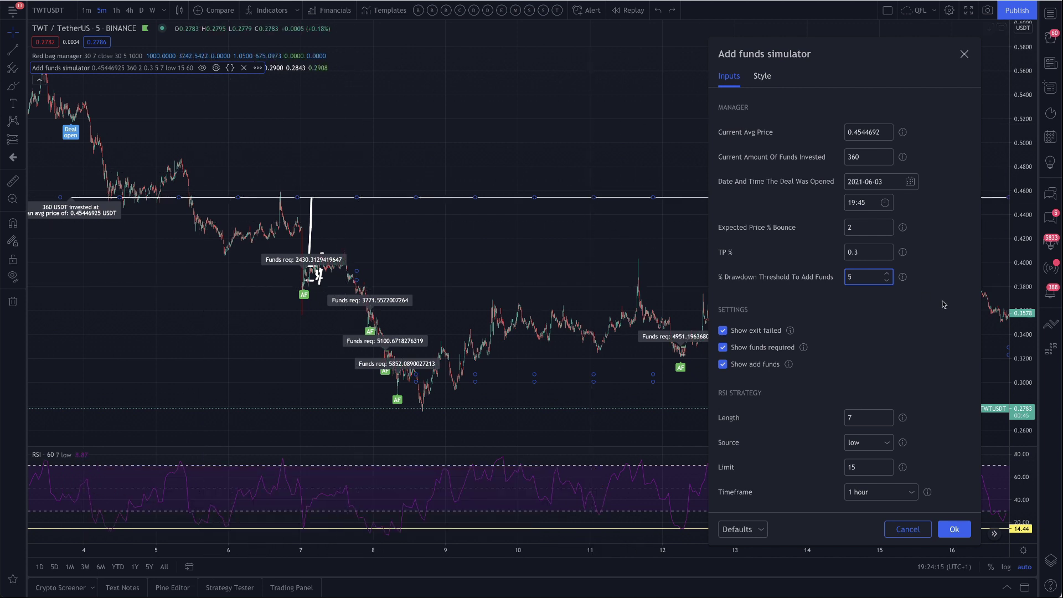
click(954, 530)
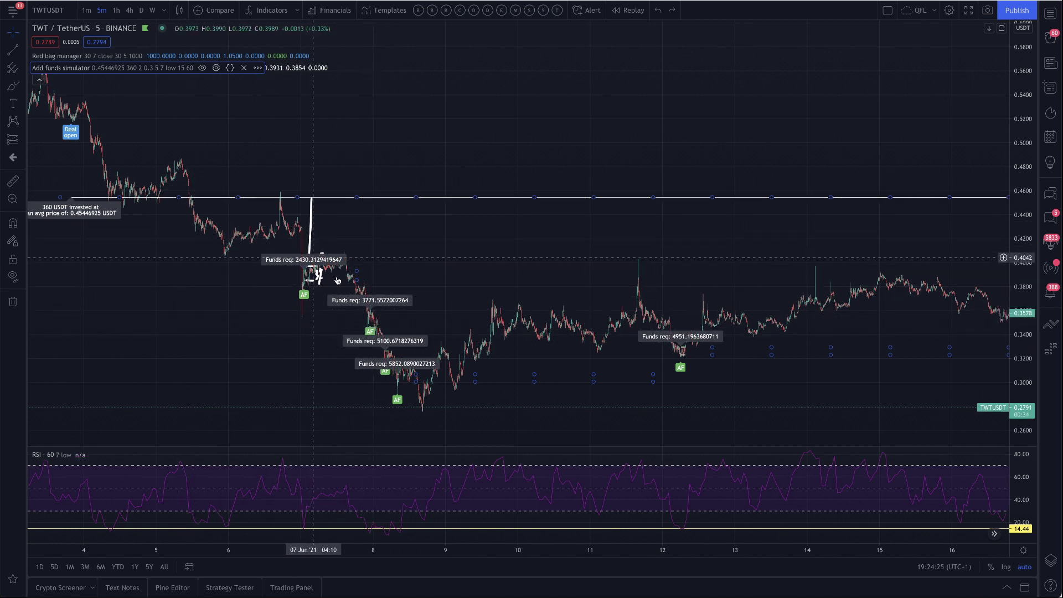
- Brush a freehand scribble over the price decline between the first and second add-funds signals on 7 June
click(13, 86)
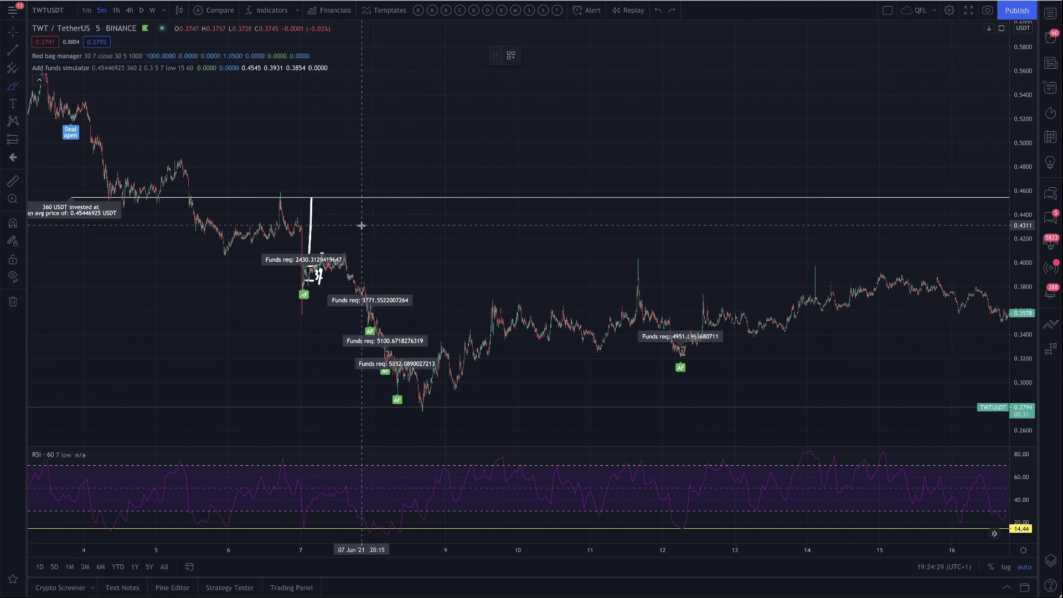
drag(357, 244, 337, 284)
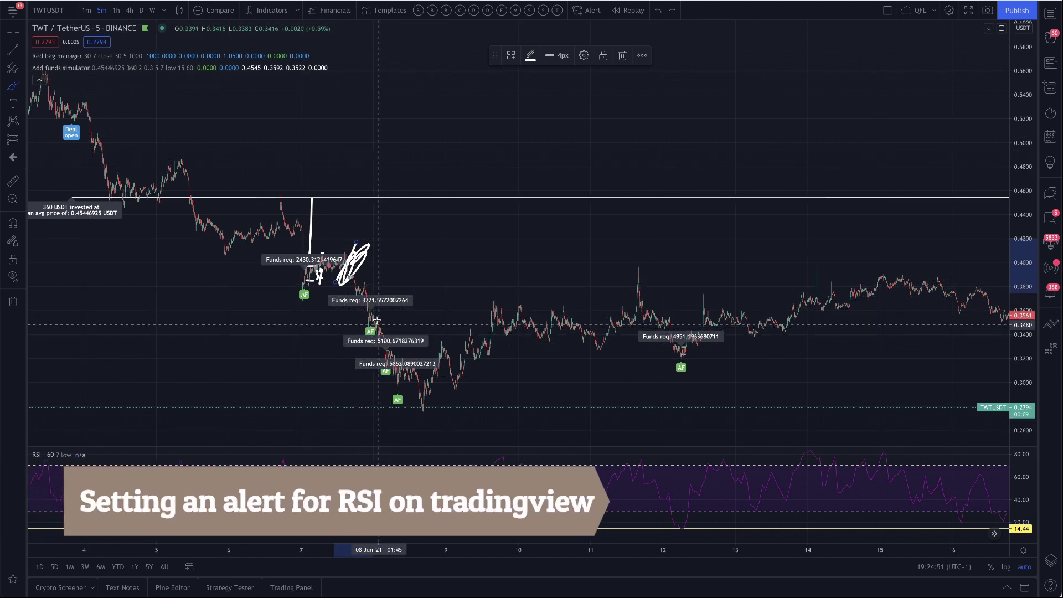
- Review the RSI indicator's timeframe, length and source inputs, and accept them
scroll(377, 533, down, 1)
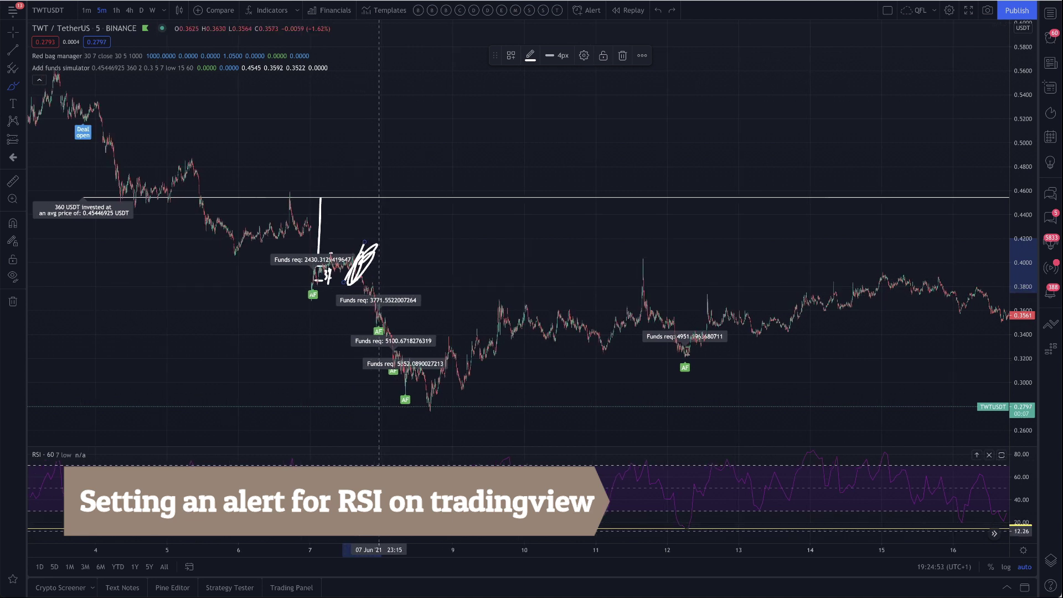
double_click(52, 455)
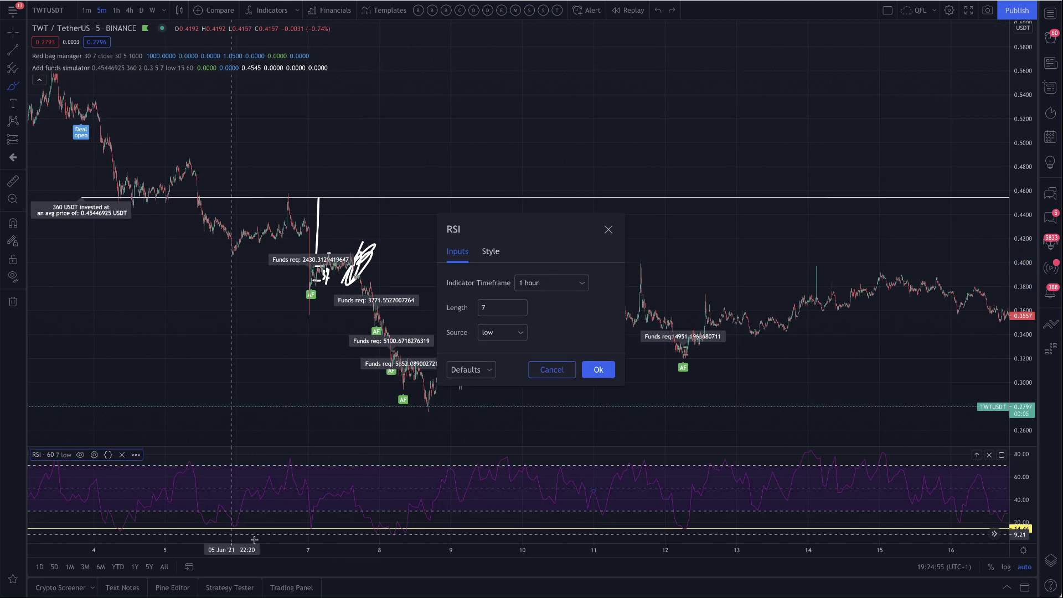
click(603, 370)
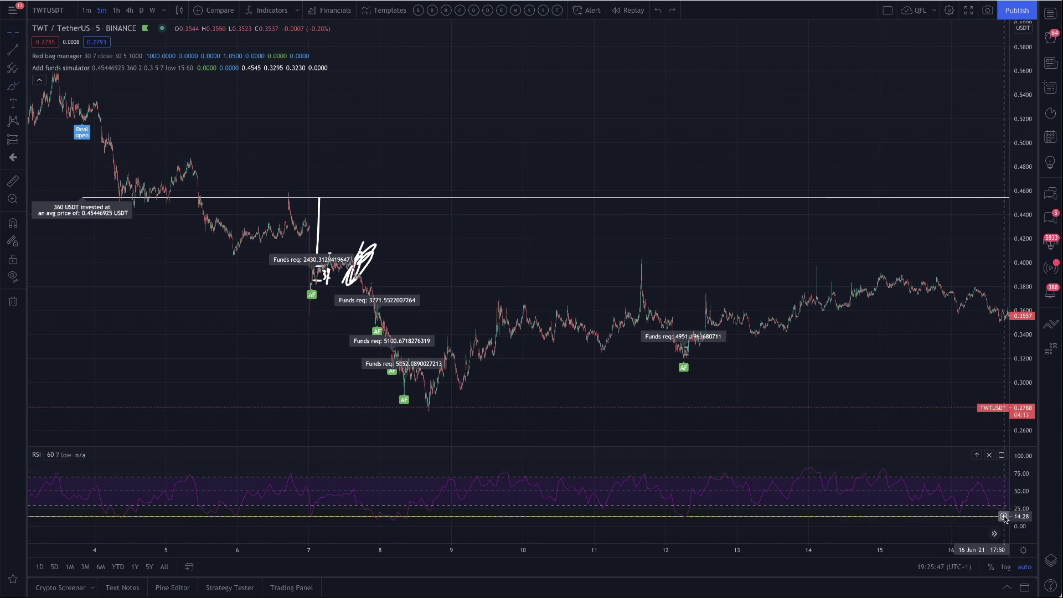
- Begin adding an alert for the RSI at the 14.28 level
mouse_move(58, 455)
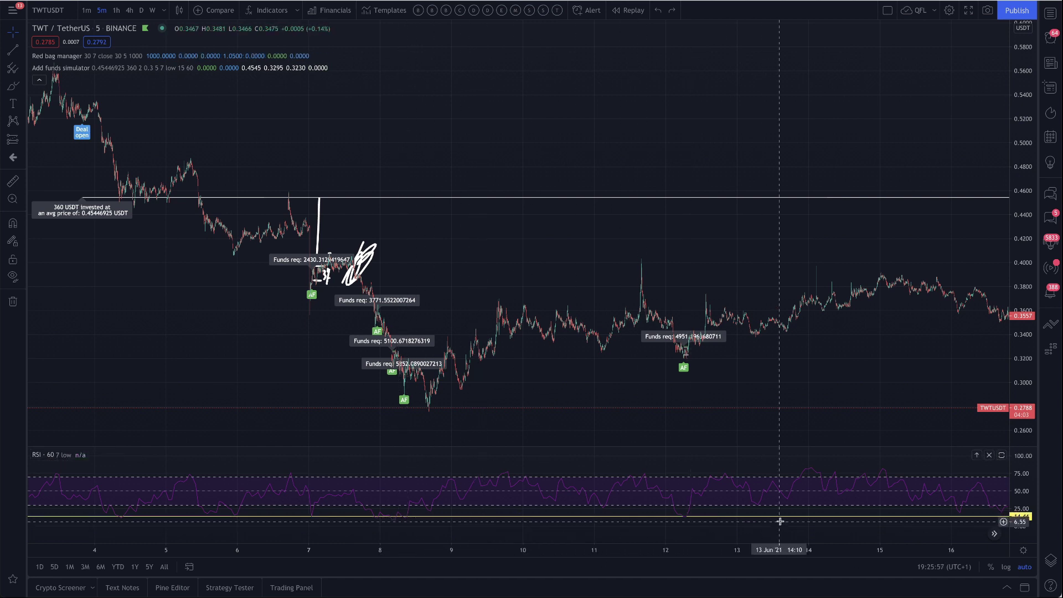
click(1004, 516)
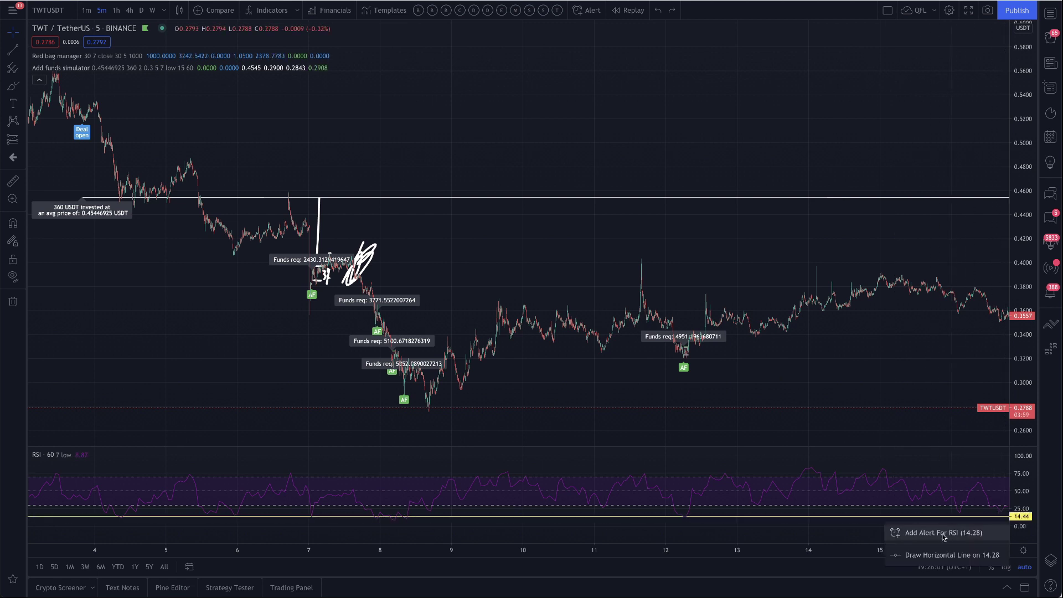